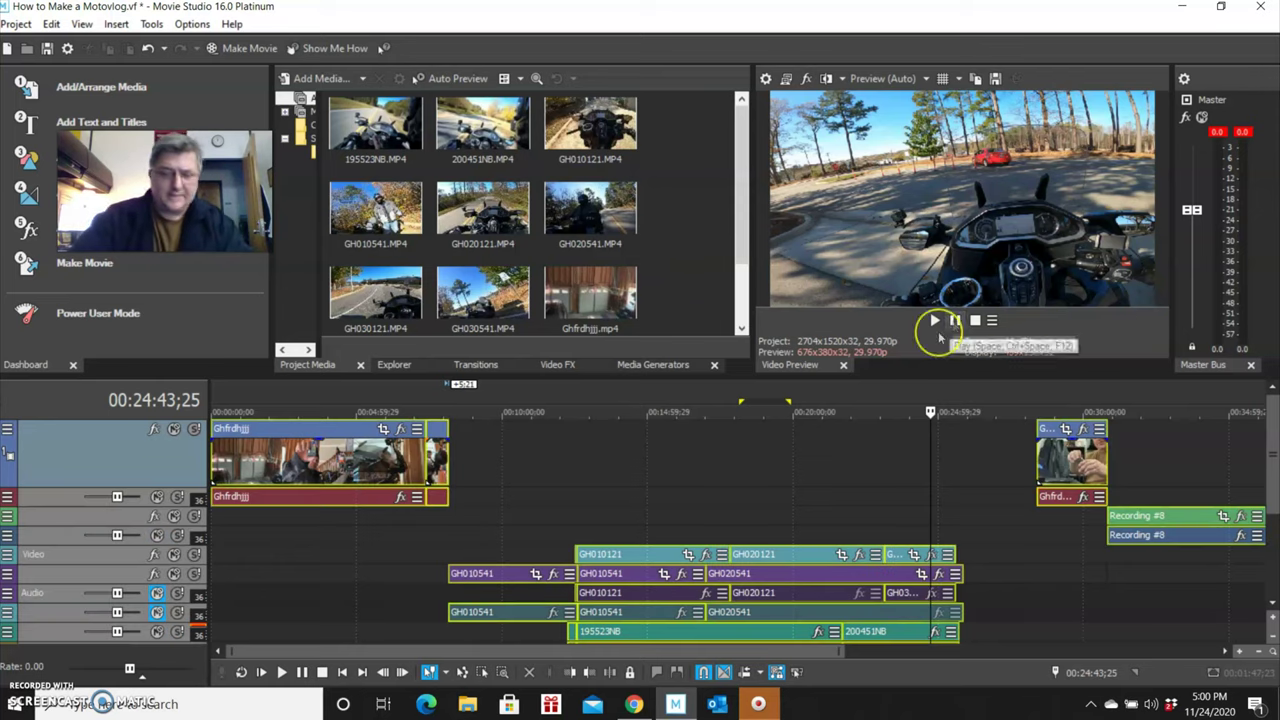
# Split all ride clips at 00:24:43;25 and delete the leftover end pieces from every ride video and audio track
pyautogui.click(608, 674)
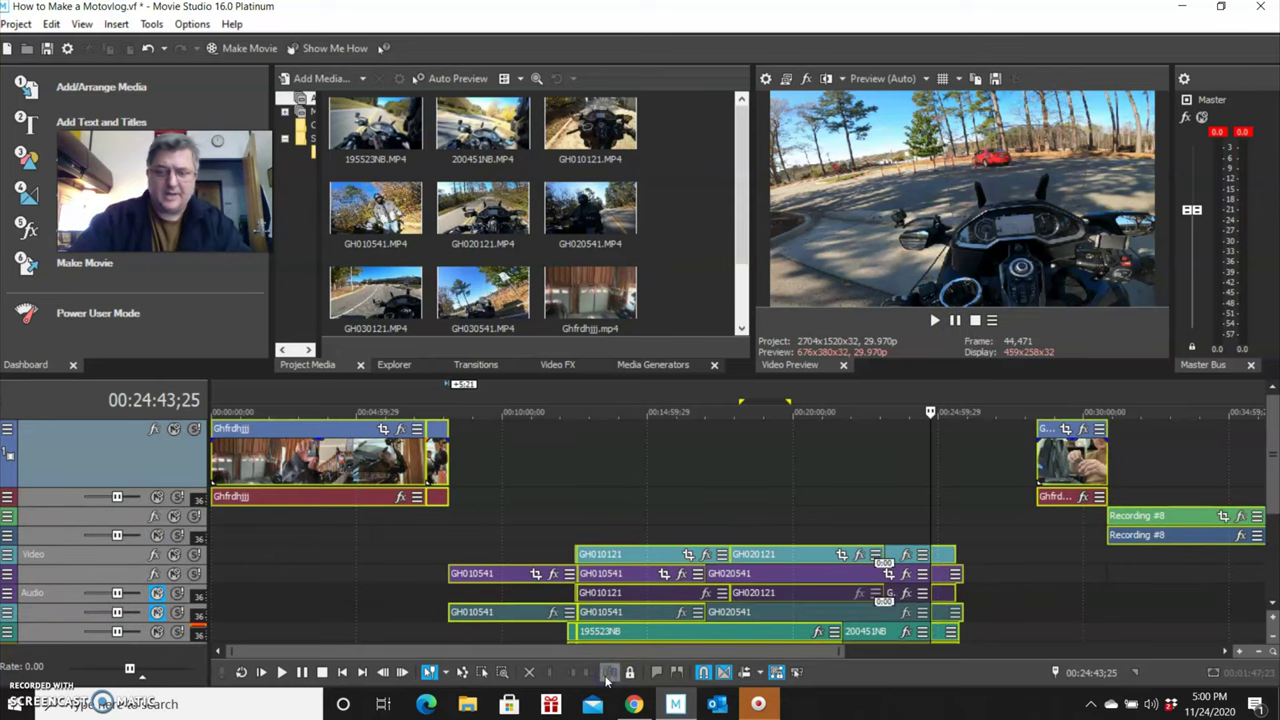
pyautogui.click(1024, 645)
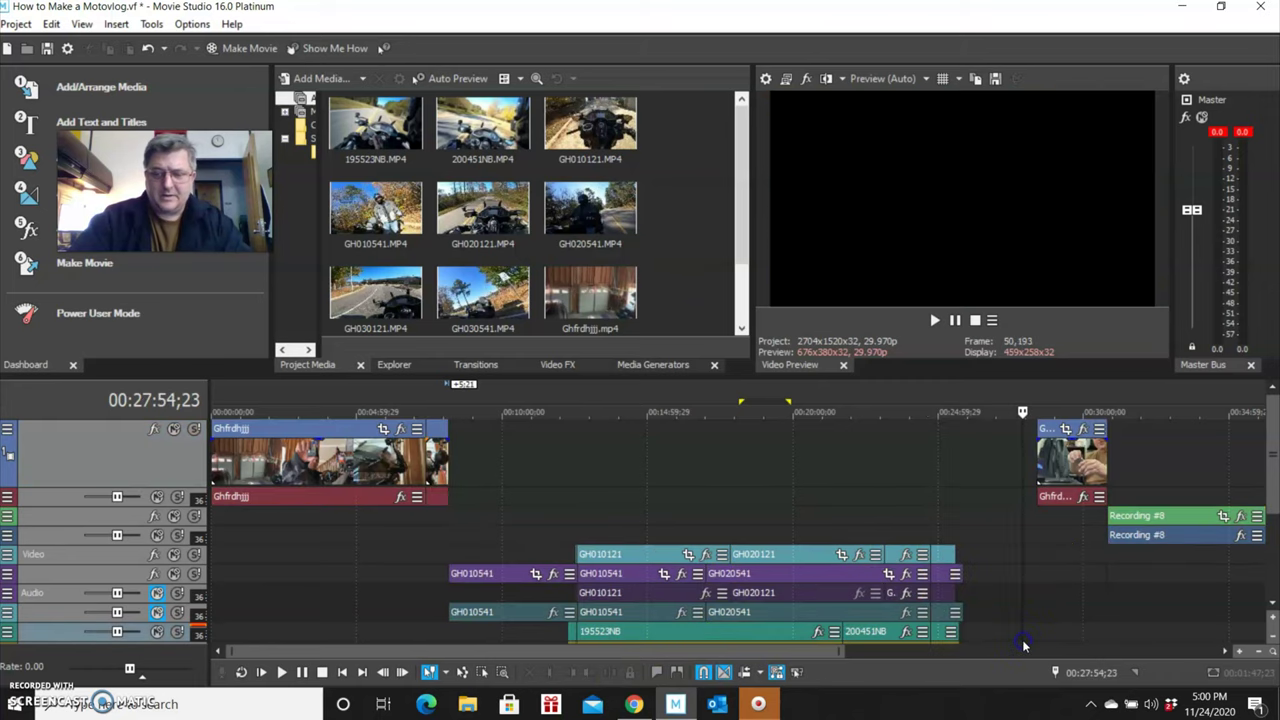
pyautogui.click(944, 634)
pyautogui.click(934, 552)
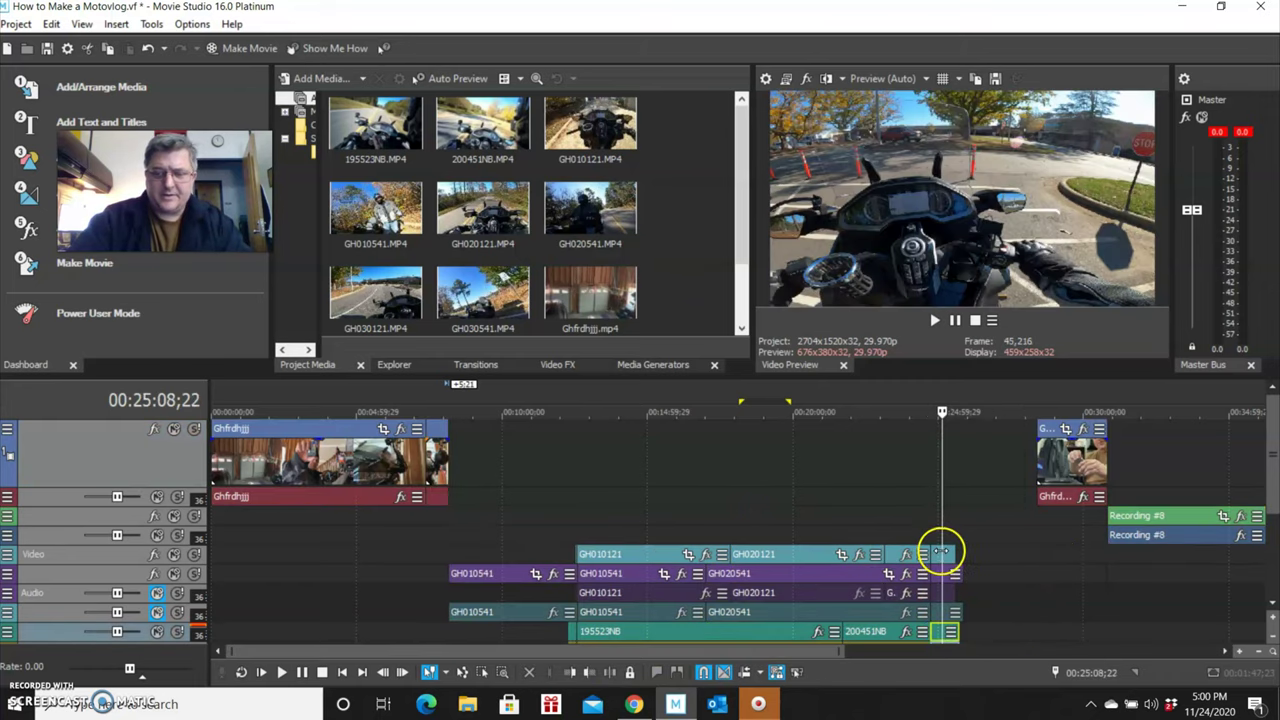
pyautogui.click(950, 552)
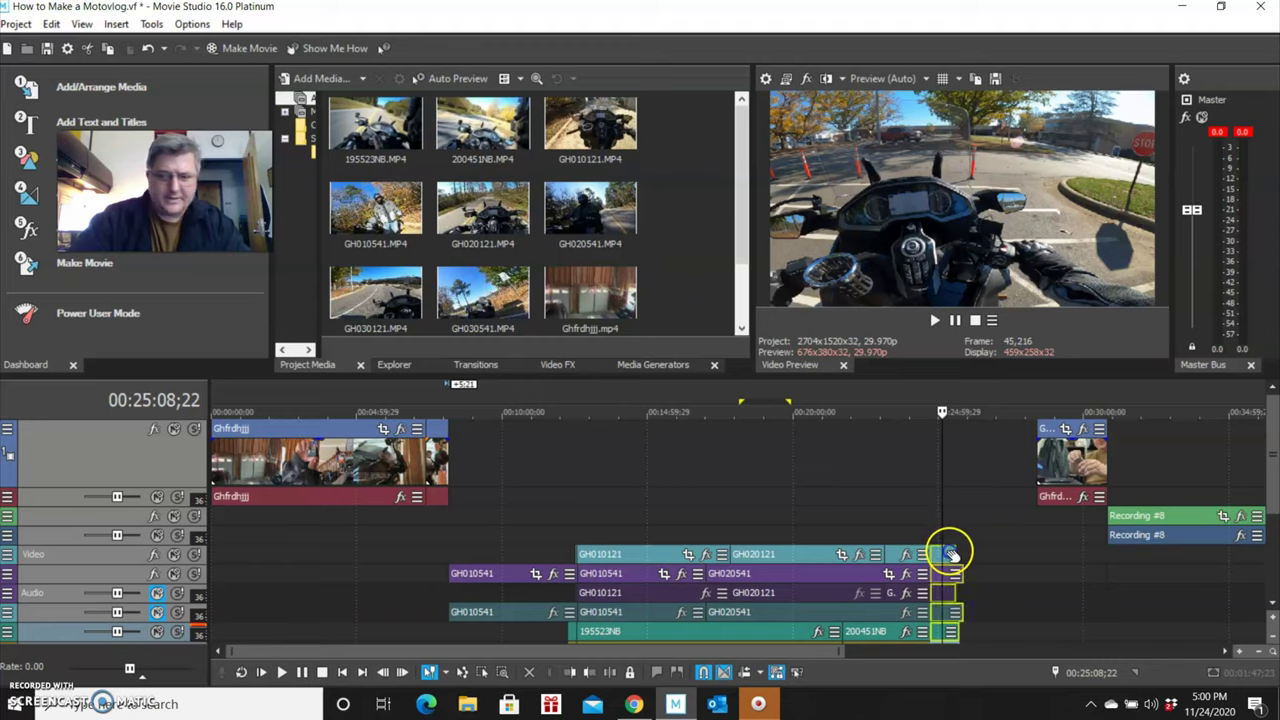
pyautogui.press('Delete')
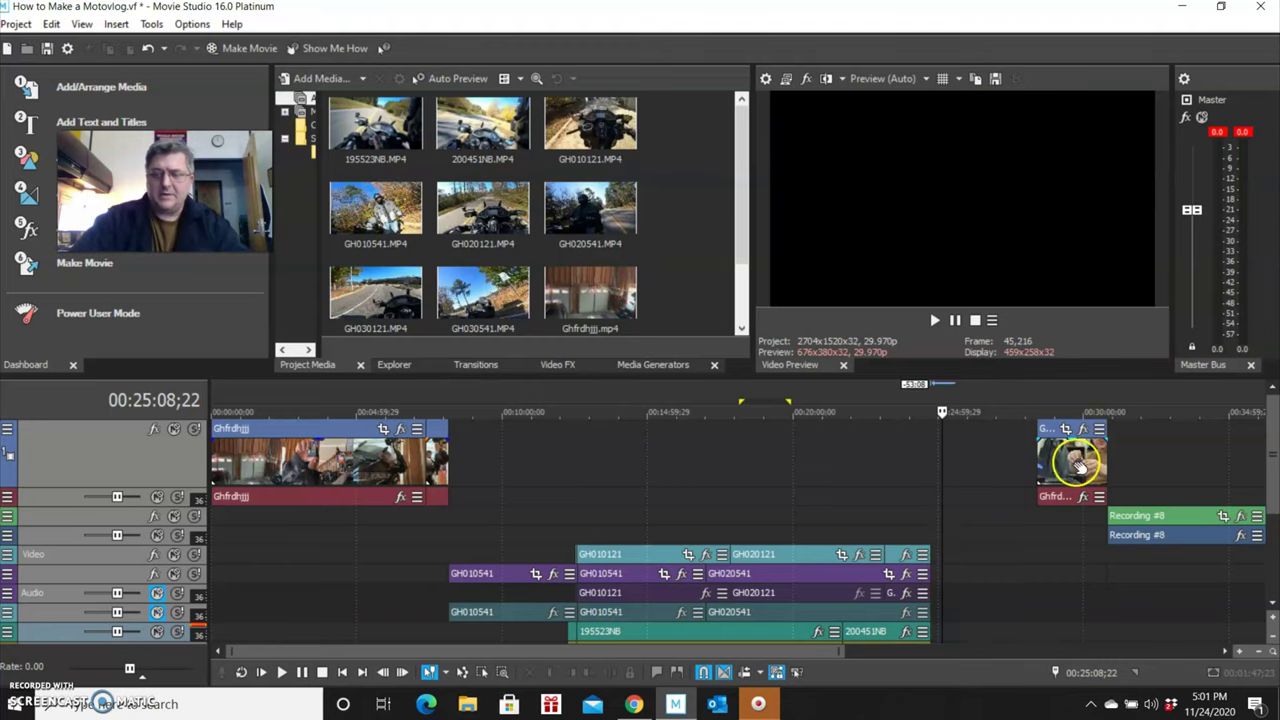
# Move the last Ghfrdhjjj clip, with its audio, earlier so it starts where the ride footage ends
pyautogui.moveTo(1080, 465); pyautogui.dragTo(1070, 452)
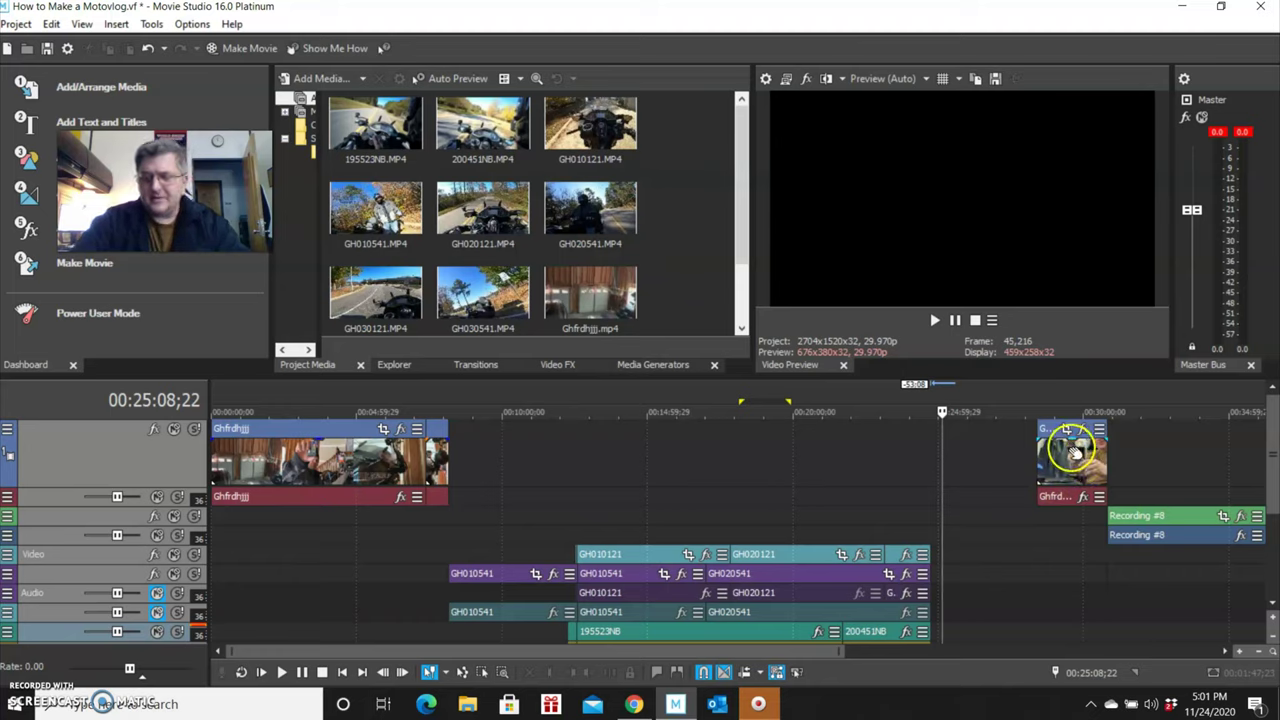
pyautogui.click(1170, 518)
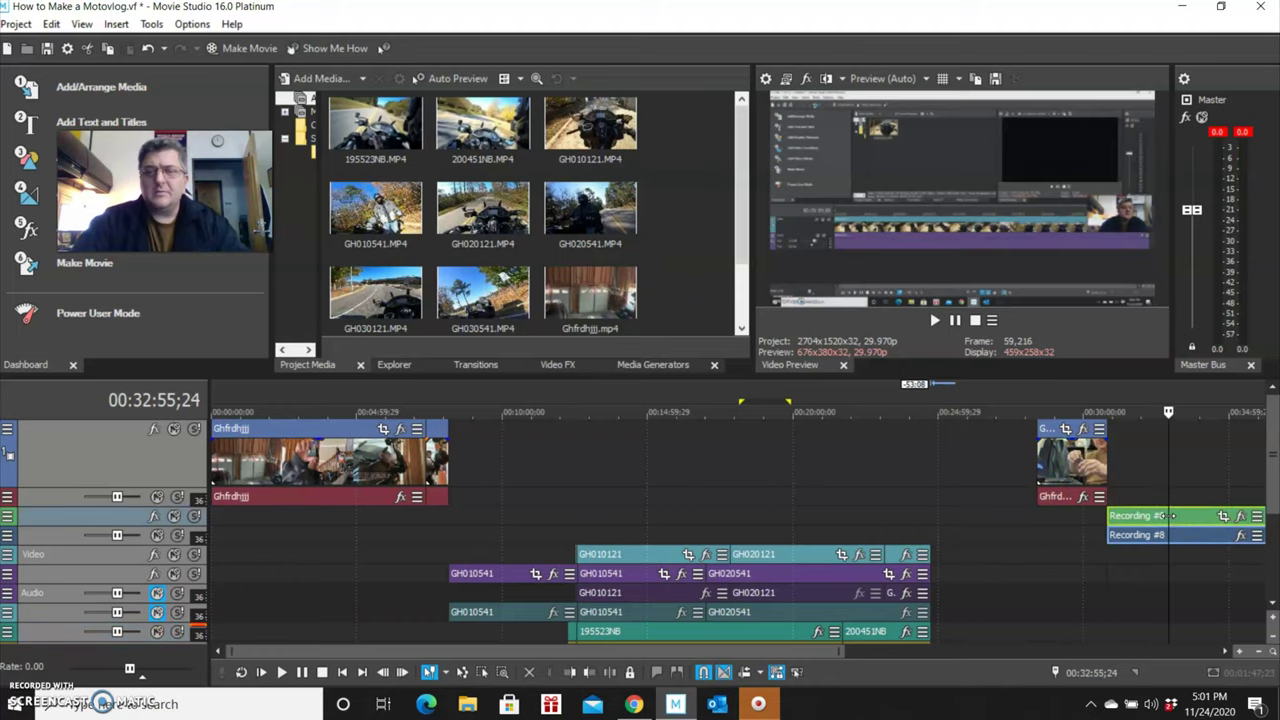
pyautogui.click(1061, 460)
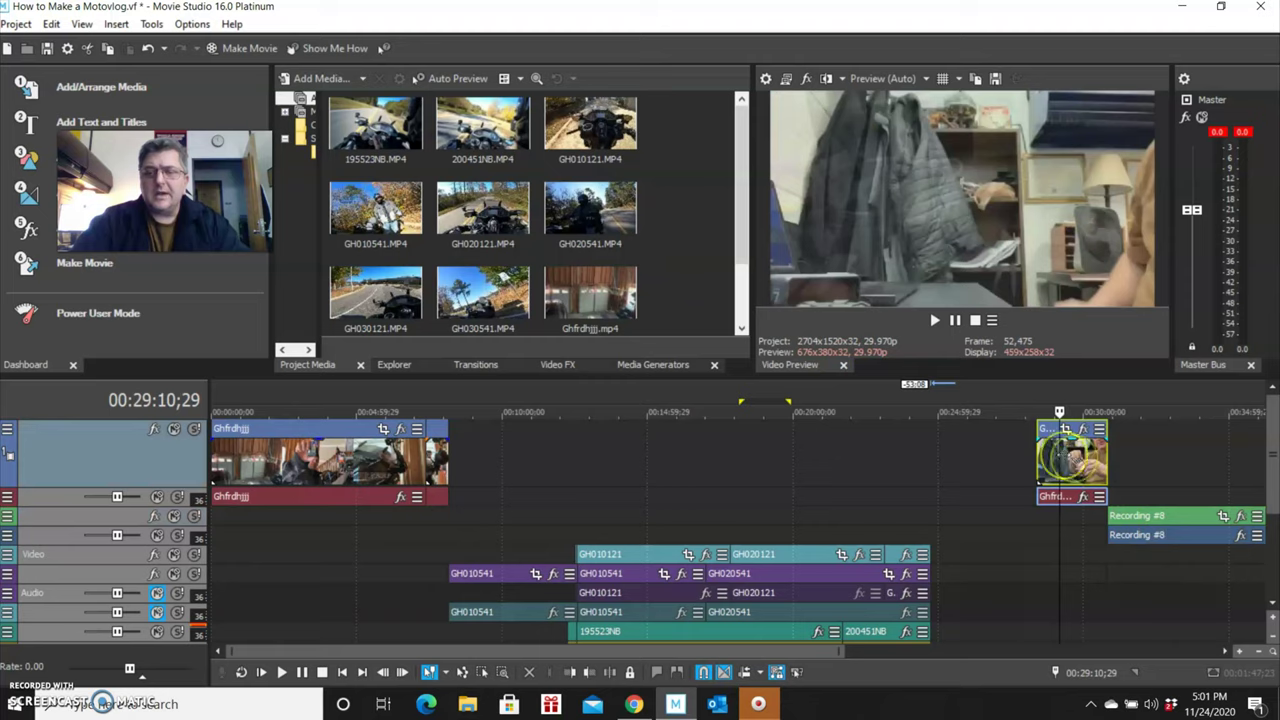
pyautogui.moveTo(1085, 462); pyautogui.dragTo(978, 476)
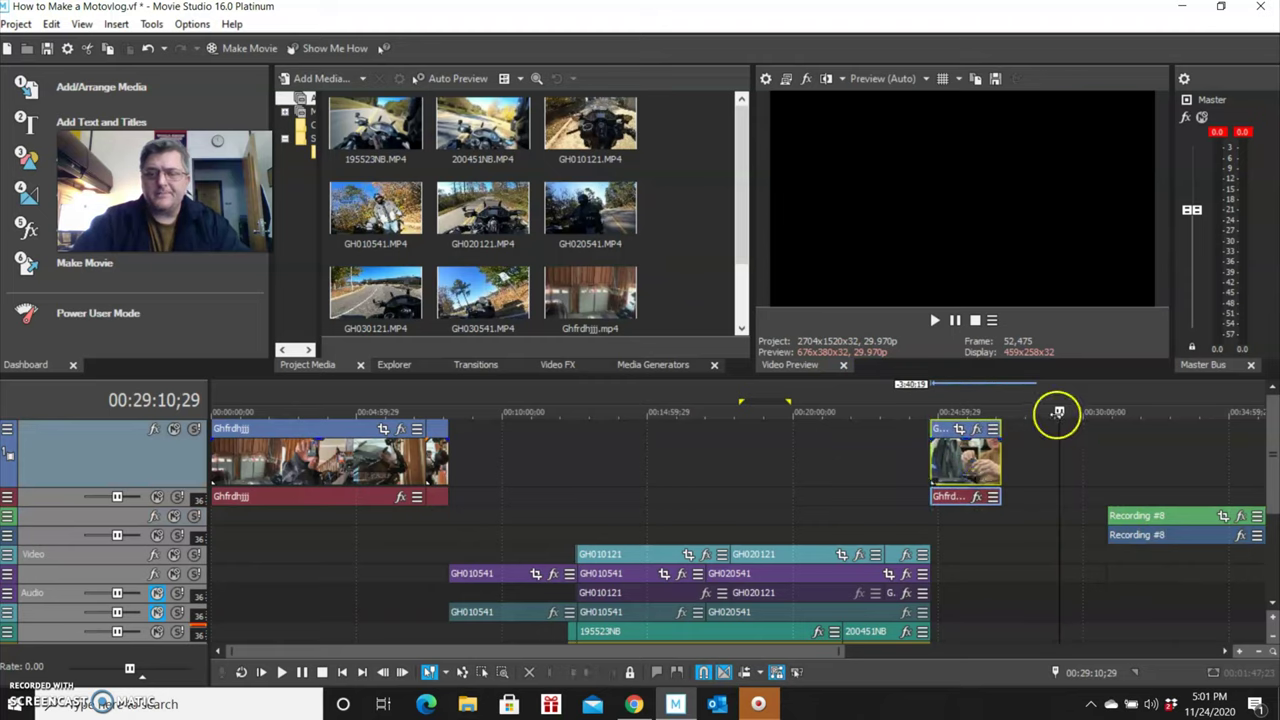
# Cut the opening garage shot off the last Ghfrdhjjj clip at 00:24:49;05 and move the remainder against the end of the ride footage
pyautogui.moveTo(1060, 411); pyautogui.dragTo(920, 411)
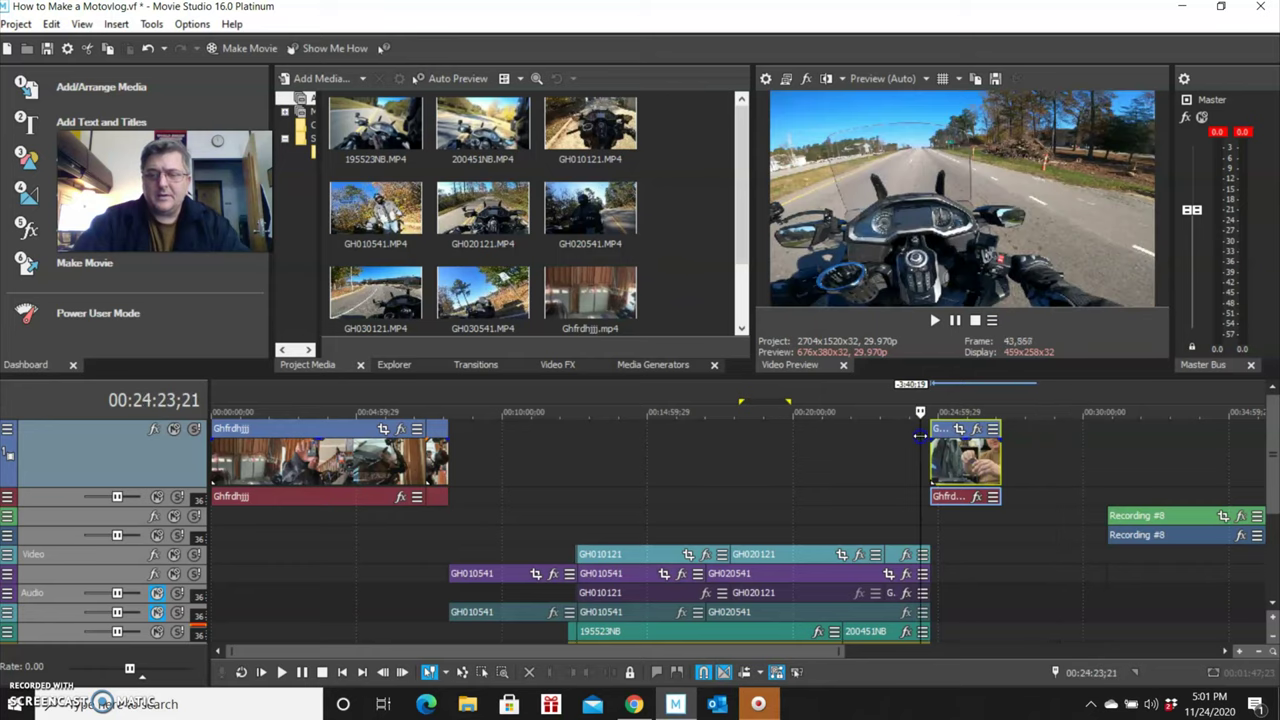
pyautogui.click(1240, 652)
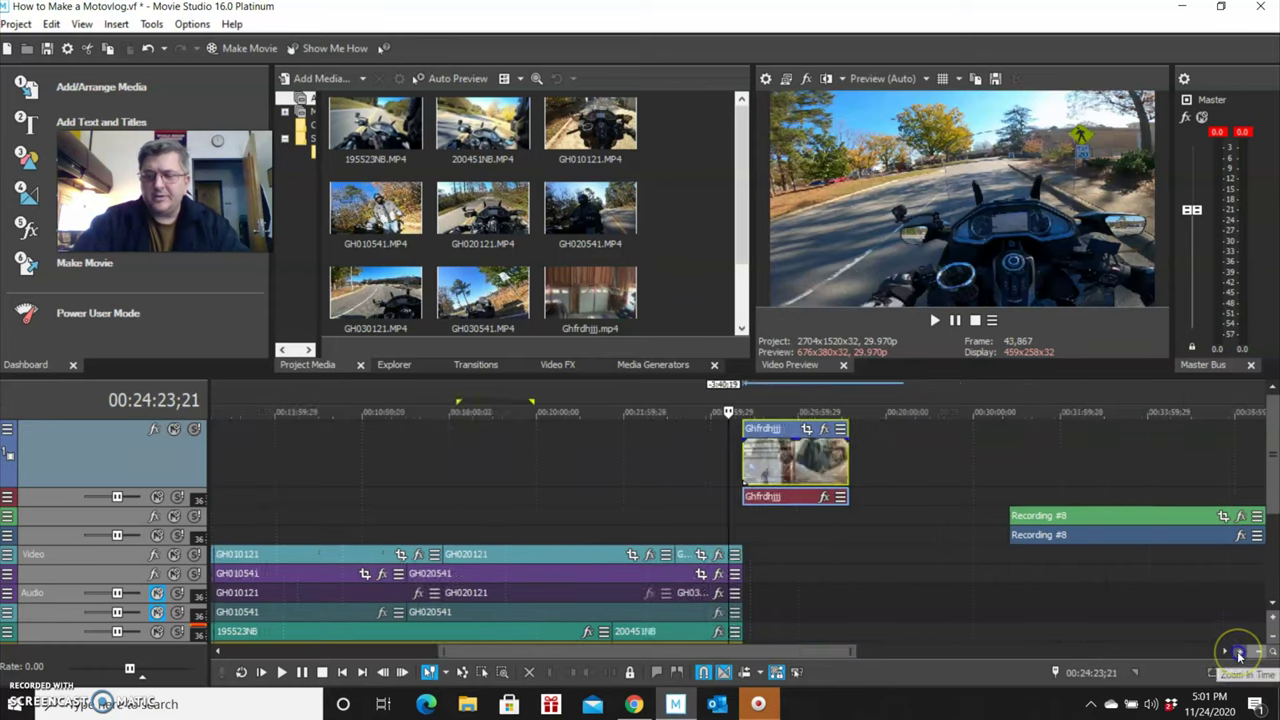
pyautogui.click(1240, 652)
pyautogui.click(1240, 652)
pyautogui.click(1240, 652)
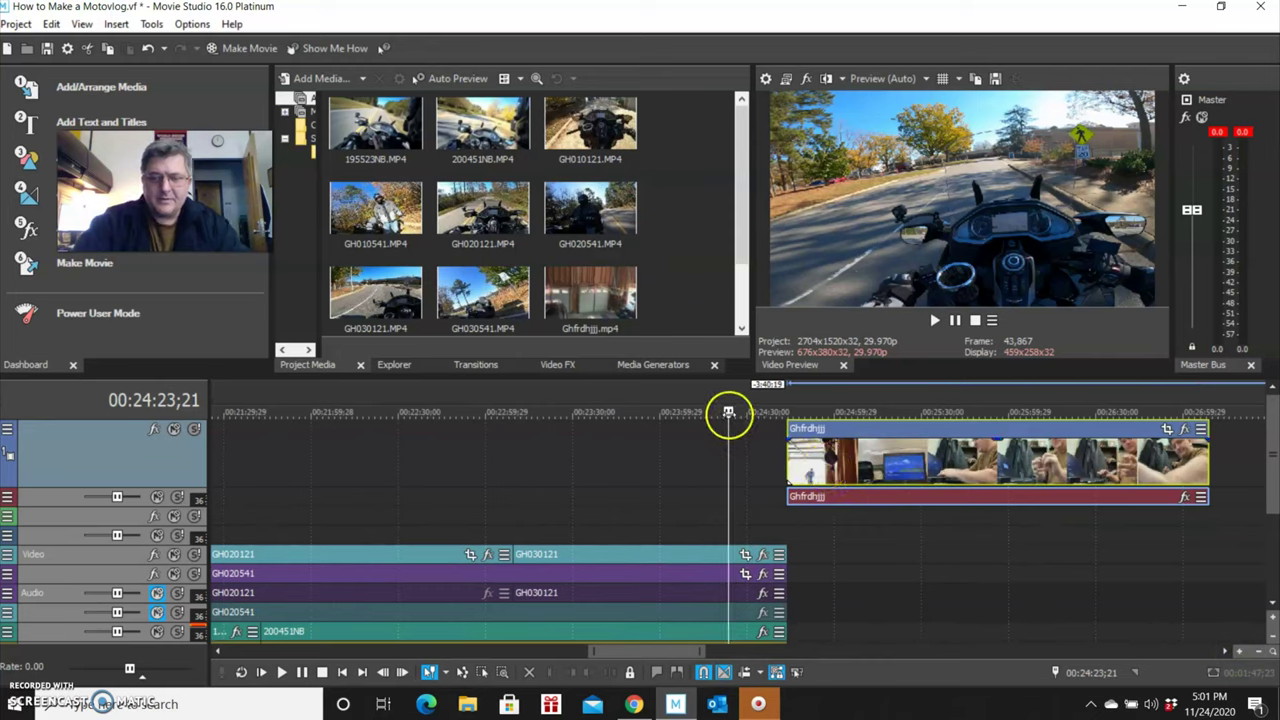
pyautogui.moveTo(735, 411); pyautogui.dragTo(773, 411)
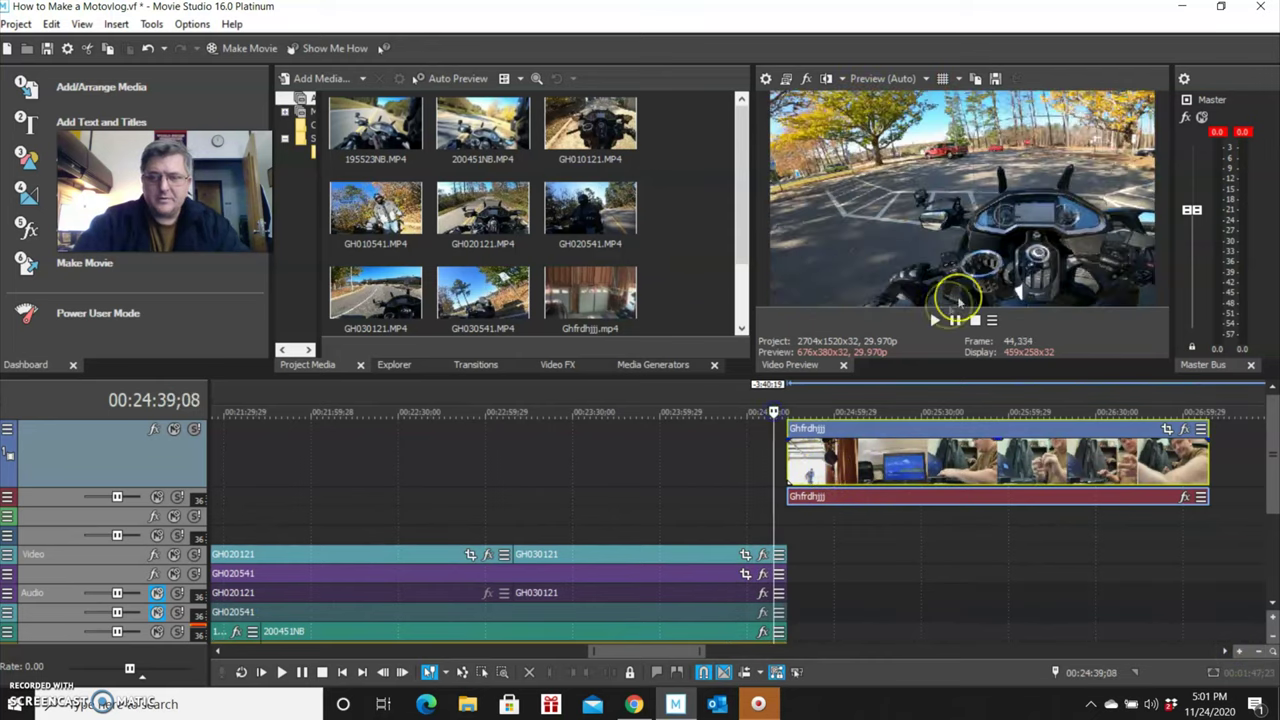
pyautogui.click(954, 316)
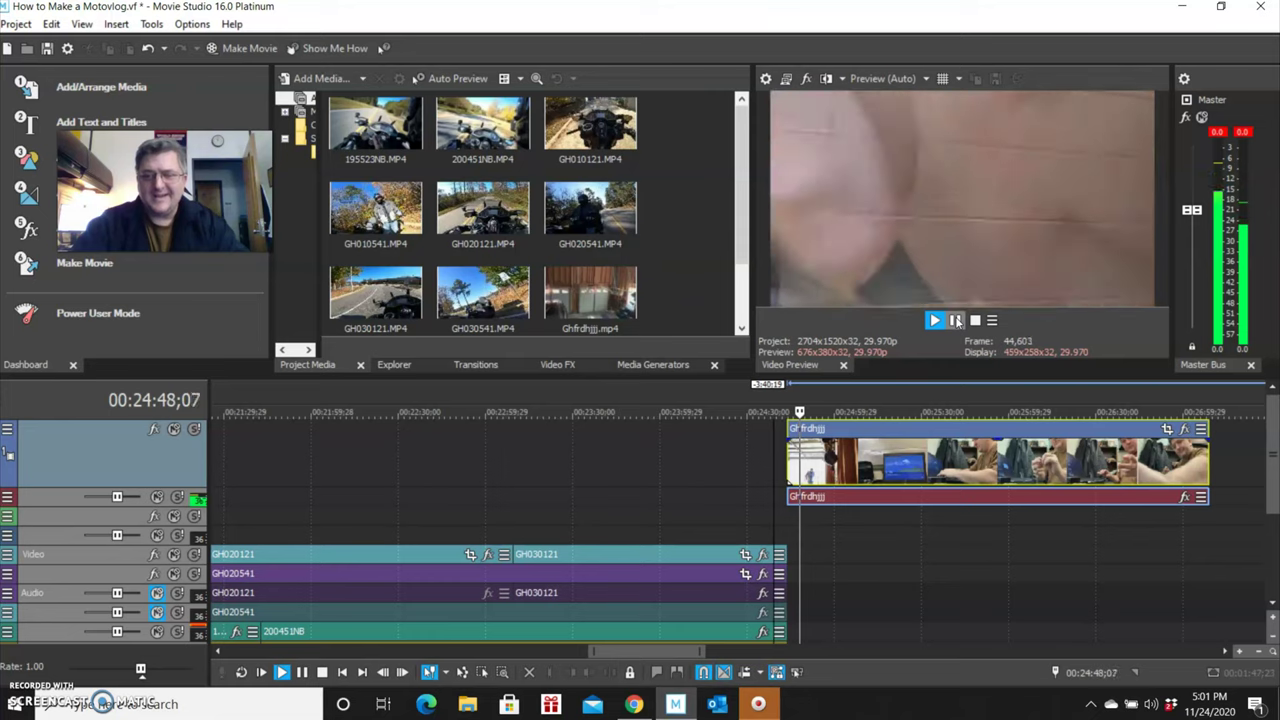
pyautogui.click(956, 320)
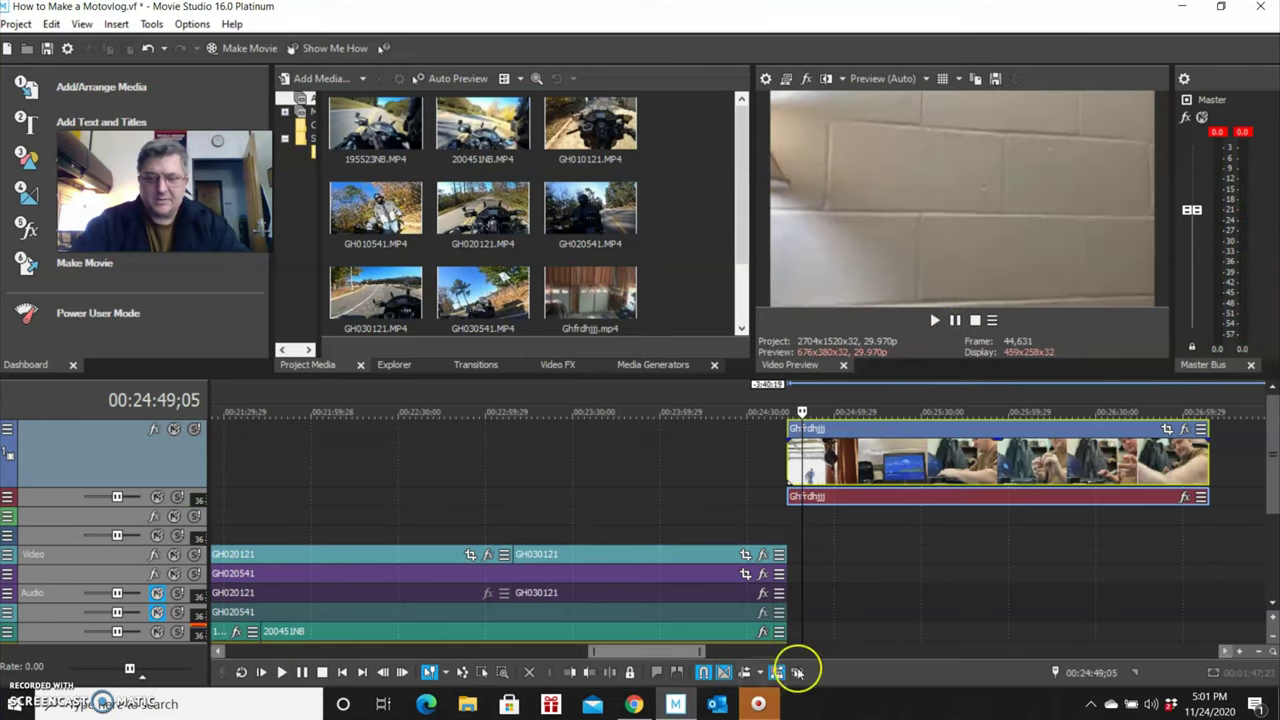
pyautogui.click(611, 673)
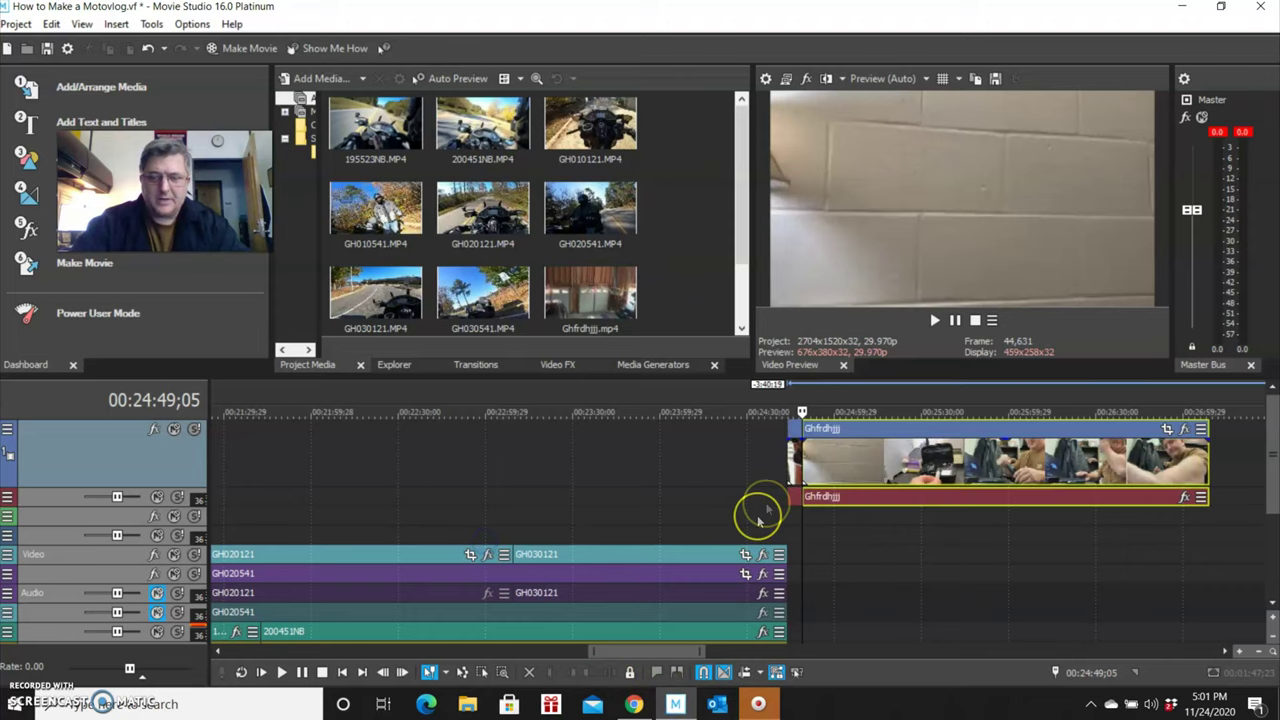
pyautogui.click(790, 466)
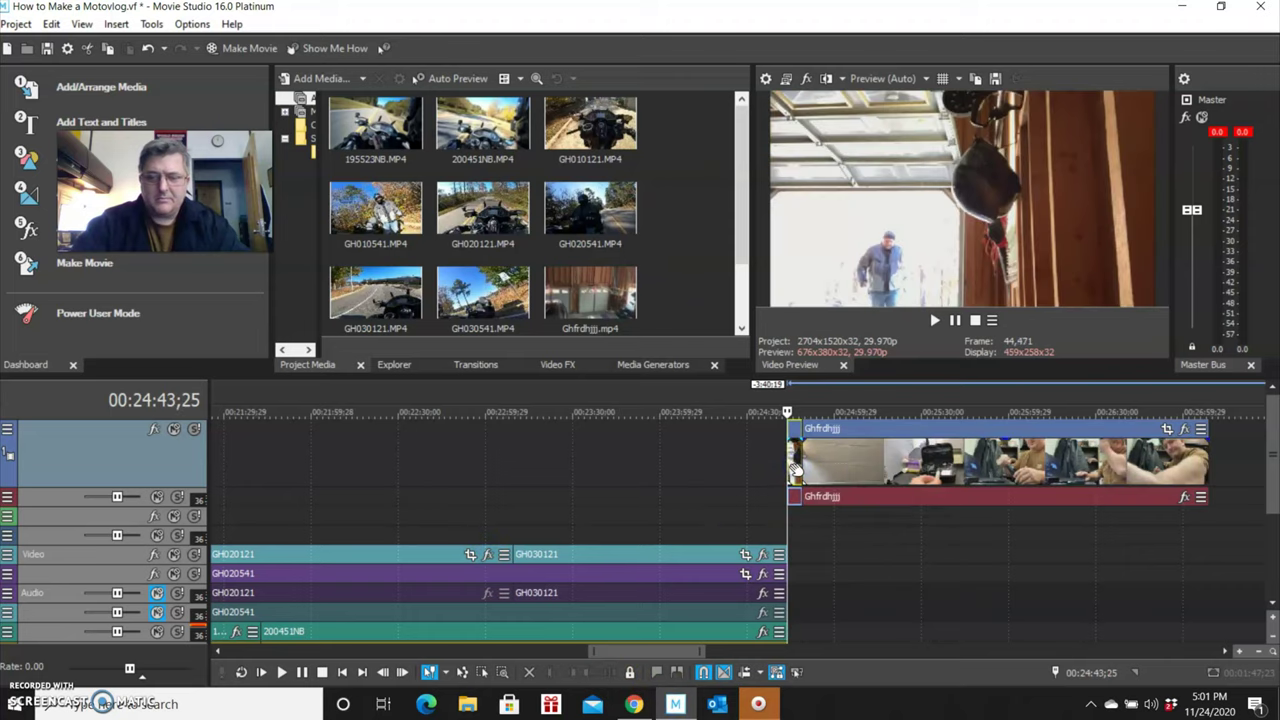
pyautogui.press('Delete')
pyautogui.moveTo(829, 463); pyautogui.dragTo(815, 463)
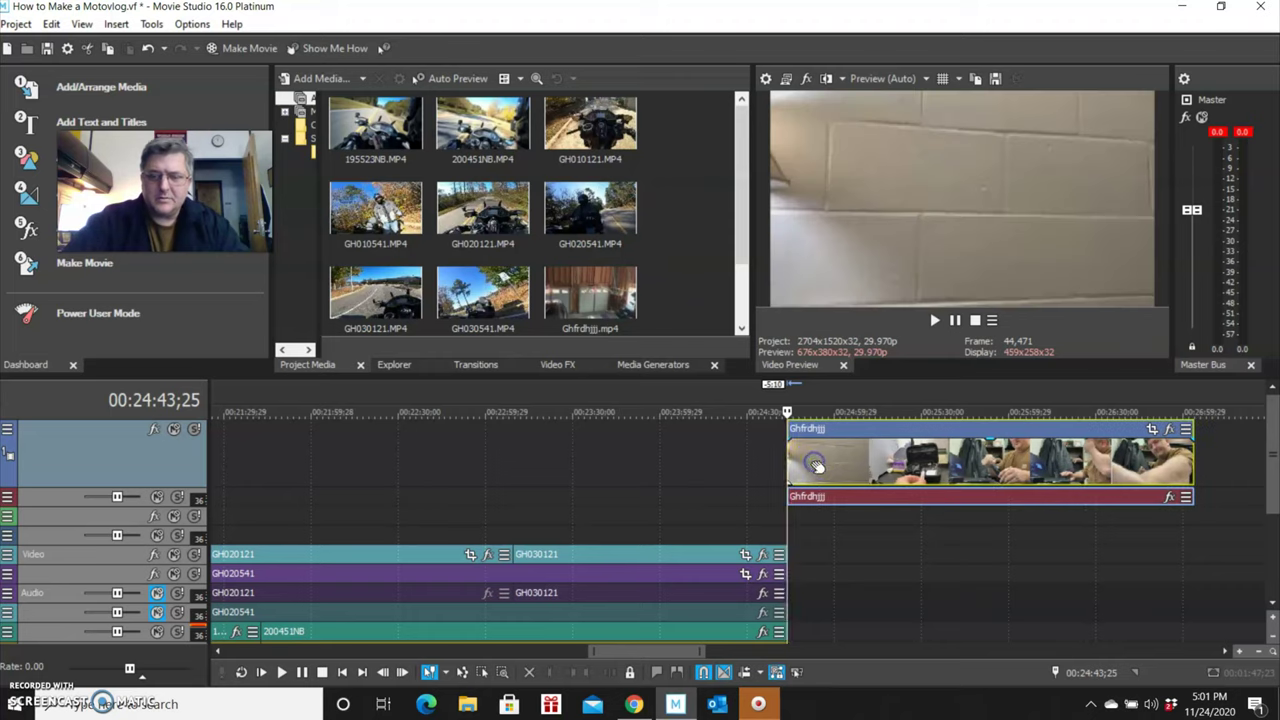
# Play the join between the ride footage and the last Ghfrdhjjj clip, and spot-check that clip through to its end
pyautogui.moveTo(786, 411); pyautogui.dragTo(774, 411)
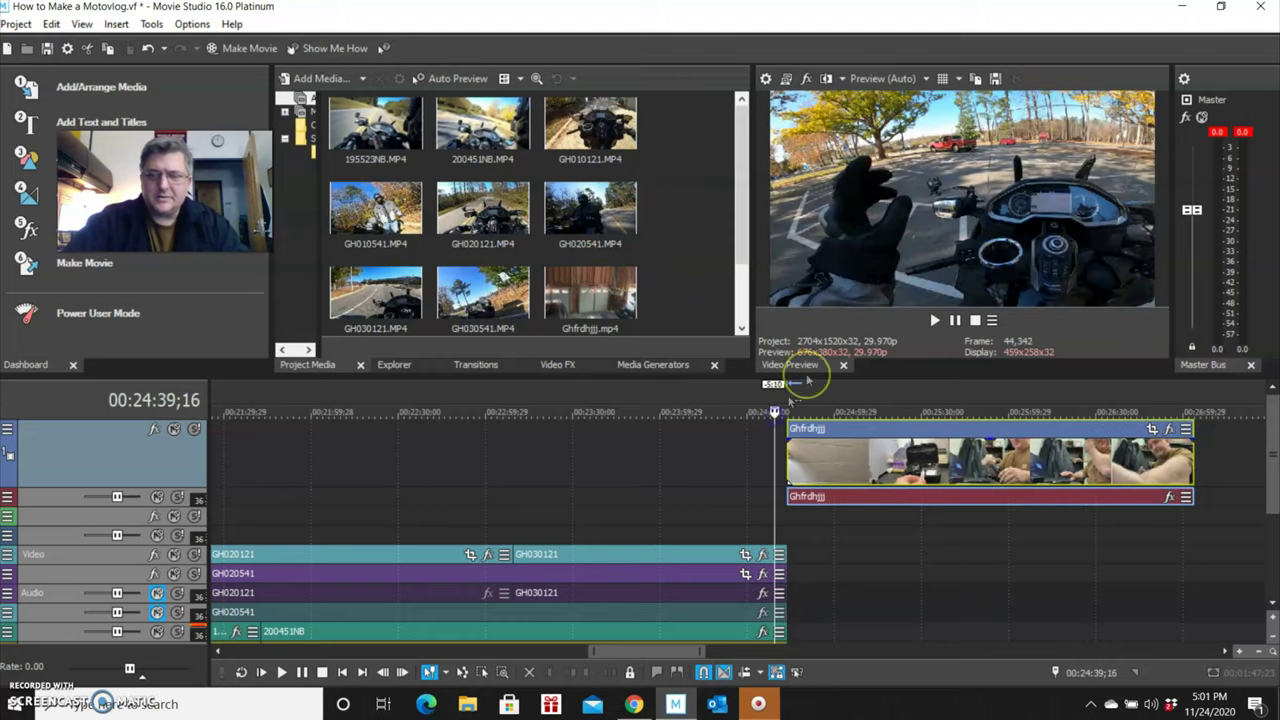
pyautogui.click(954, 320)
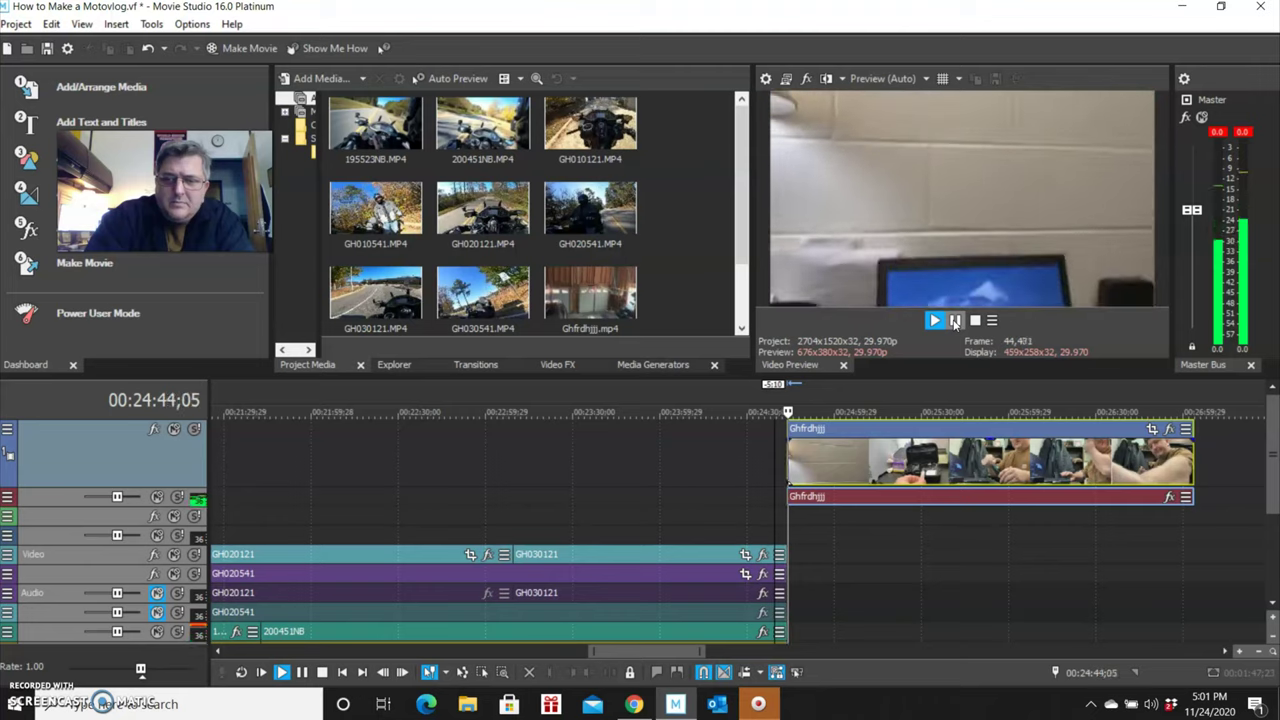
pyautogui.click(954, 320)
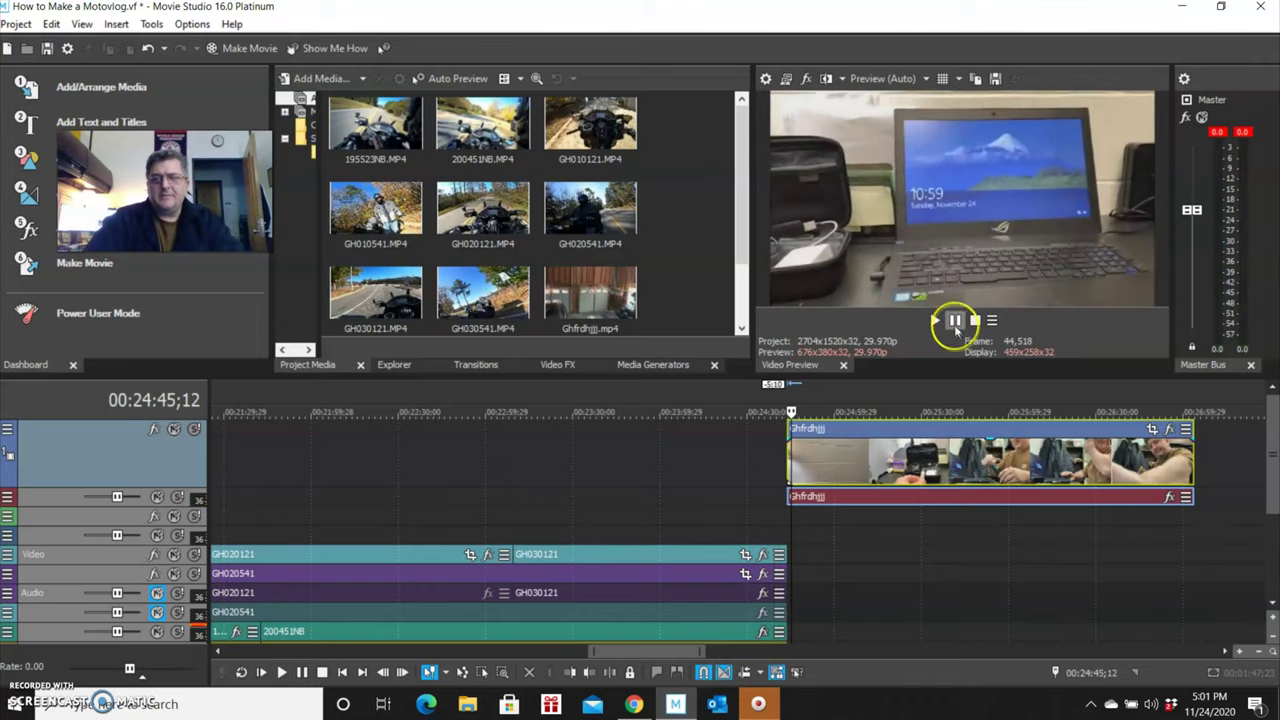
pyautogui.click(935, 320)
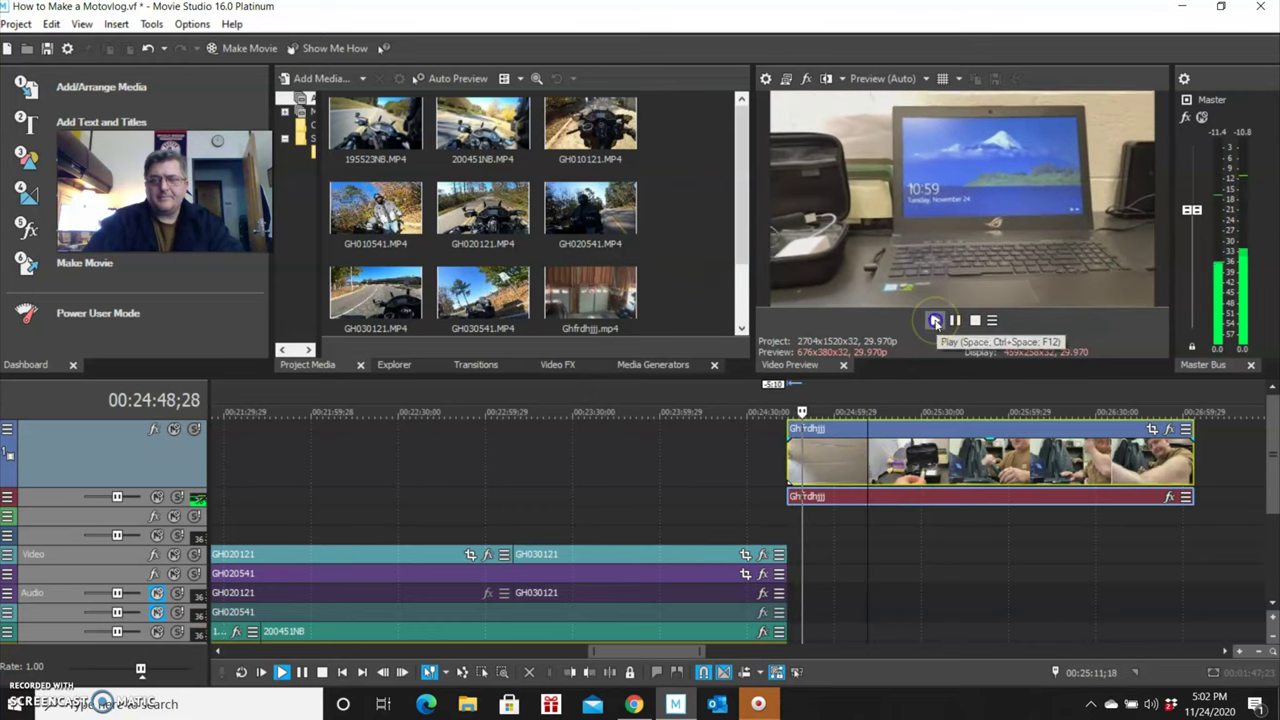
pyautogui.click(935, 320)
pyautogui.click(937, 460)
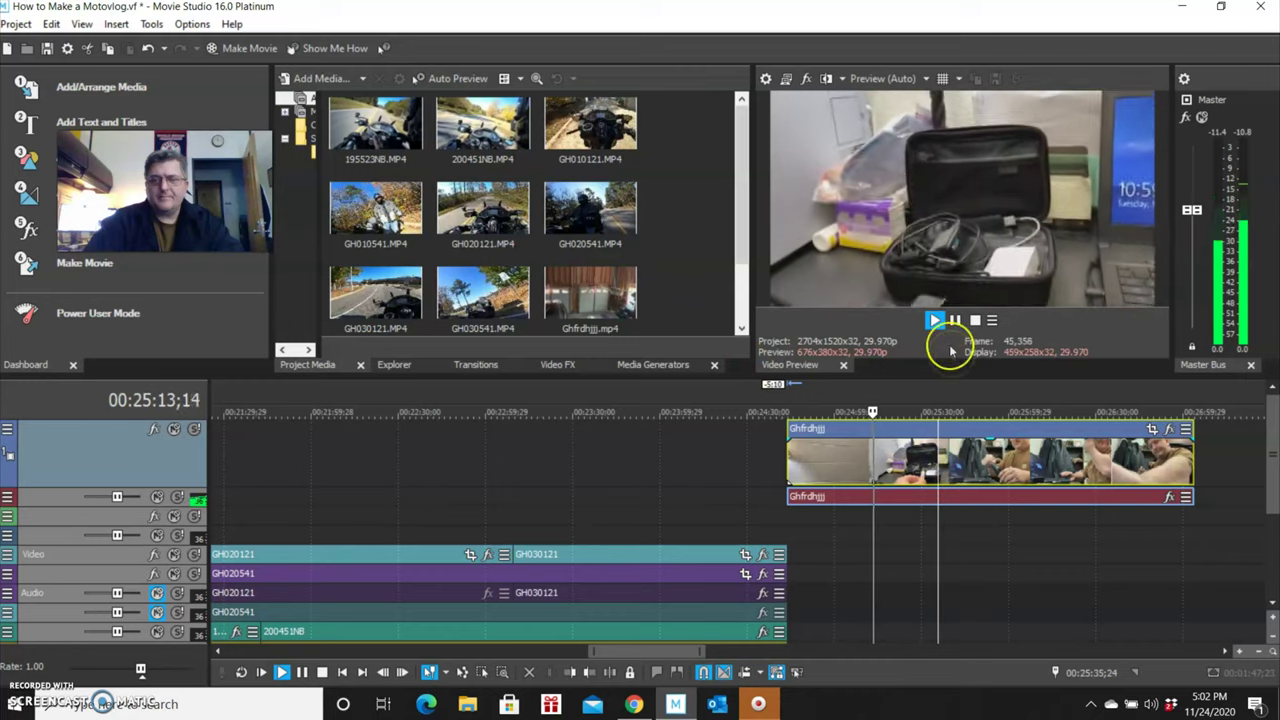
pyautogui.click(935, 320)
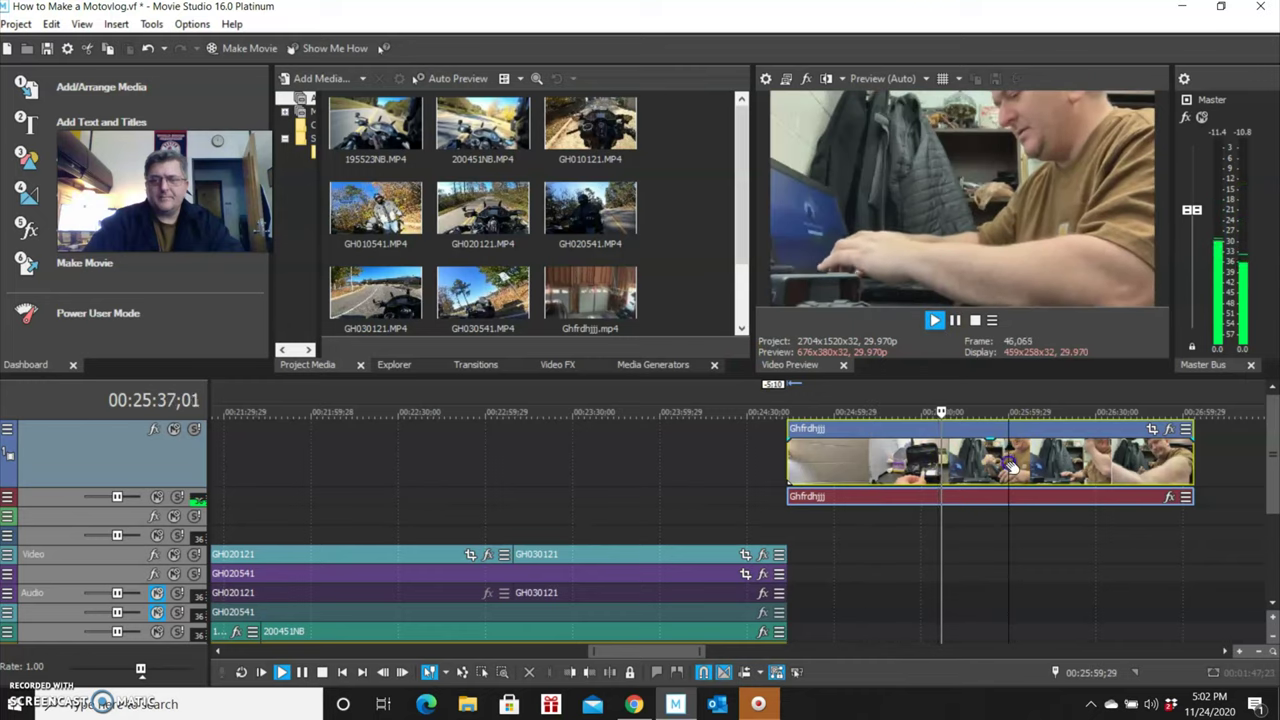
pyautogui.click(935, 320)
pyautogui.click(1058, 460)
pyautogui.click(934, 320)
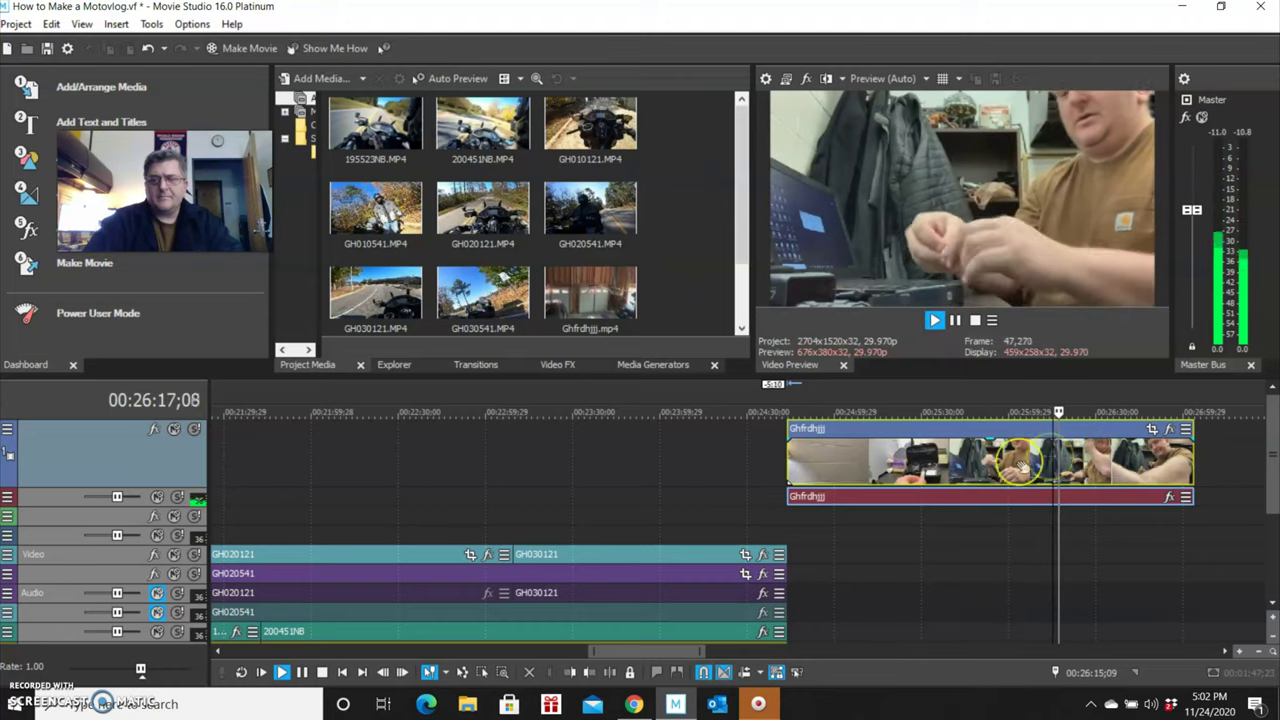
pyautogui.click(1136, 412)
pyautogui.click(934, 320)
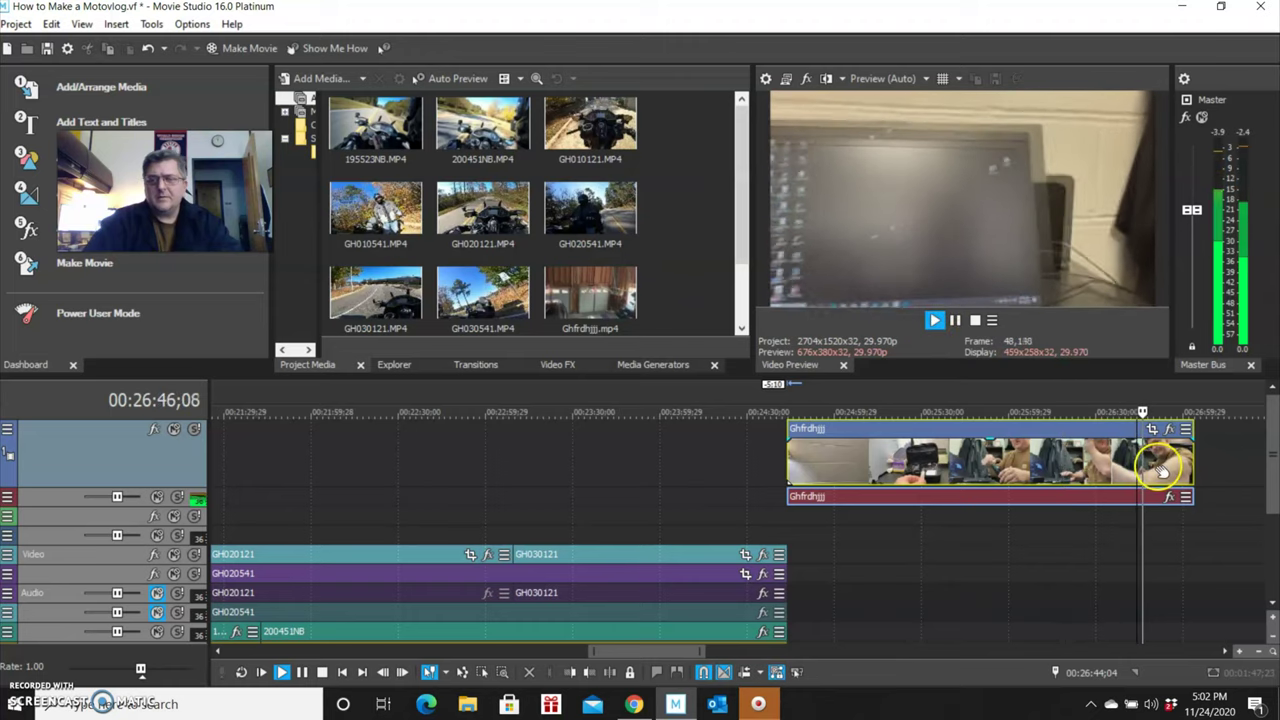
pyautogui.click(936, 318)
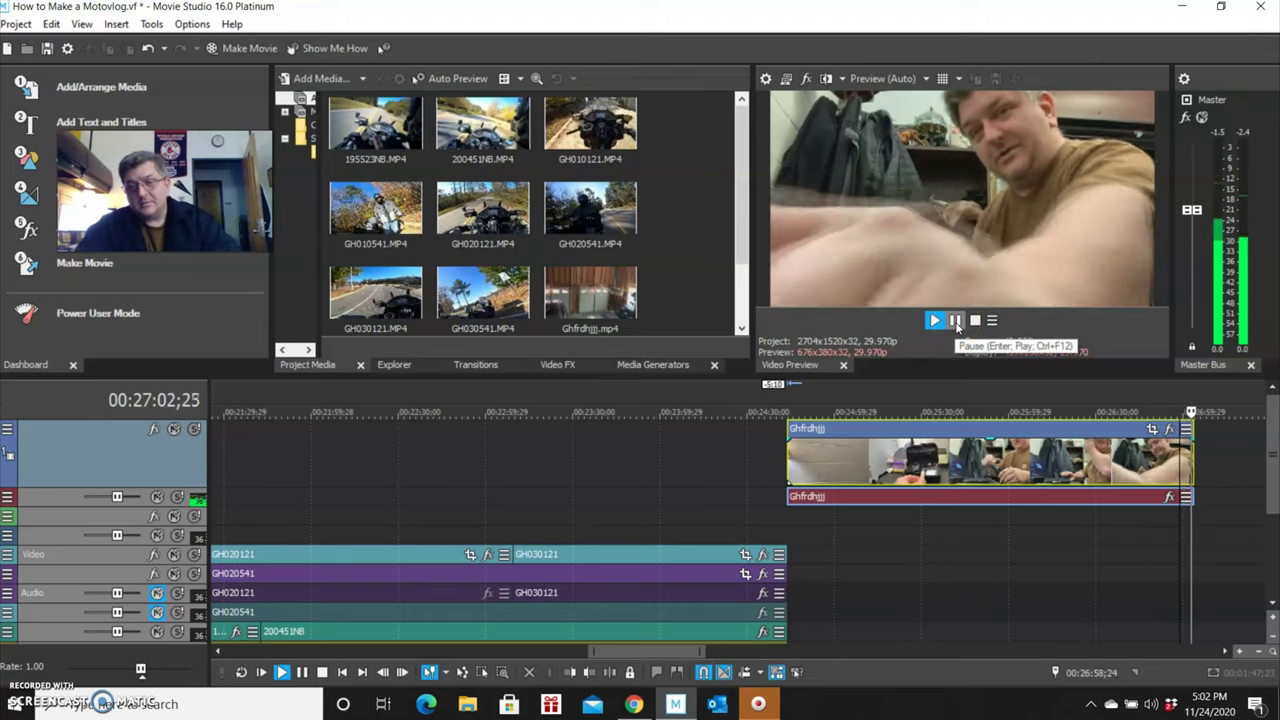
pyautogui.click(955, 321)
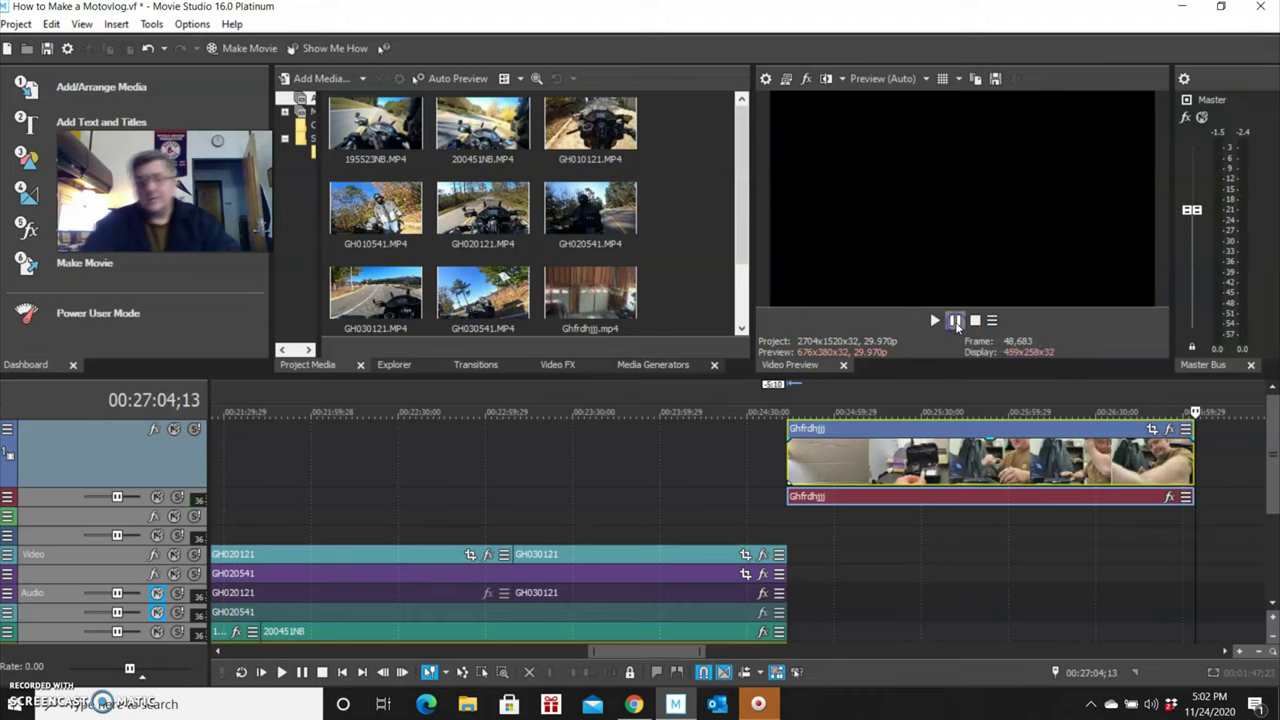
# Move the Recording #8 video and audio earlier so they start right where the last Ghfrdhjjj clip ends
pyautogui.click(1223, 653)
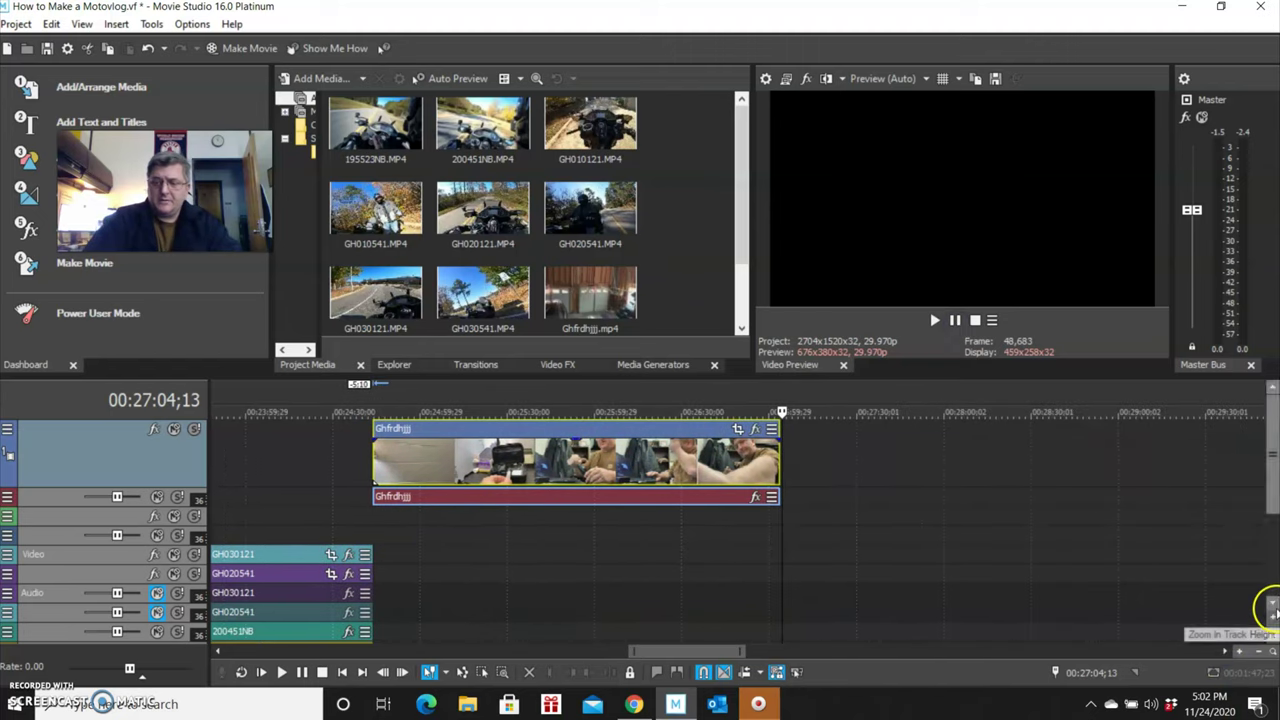
pyautogui.click(1270, 640)
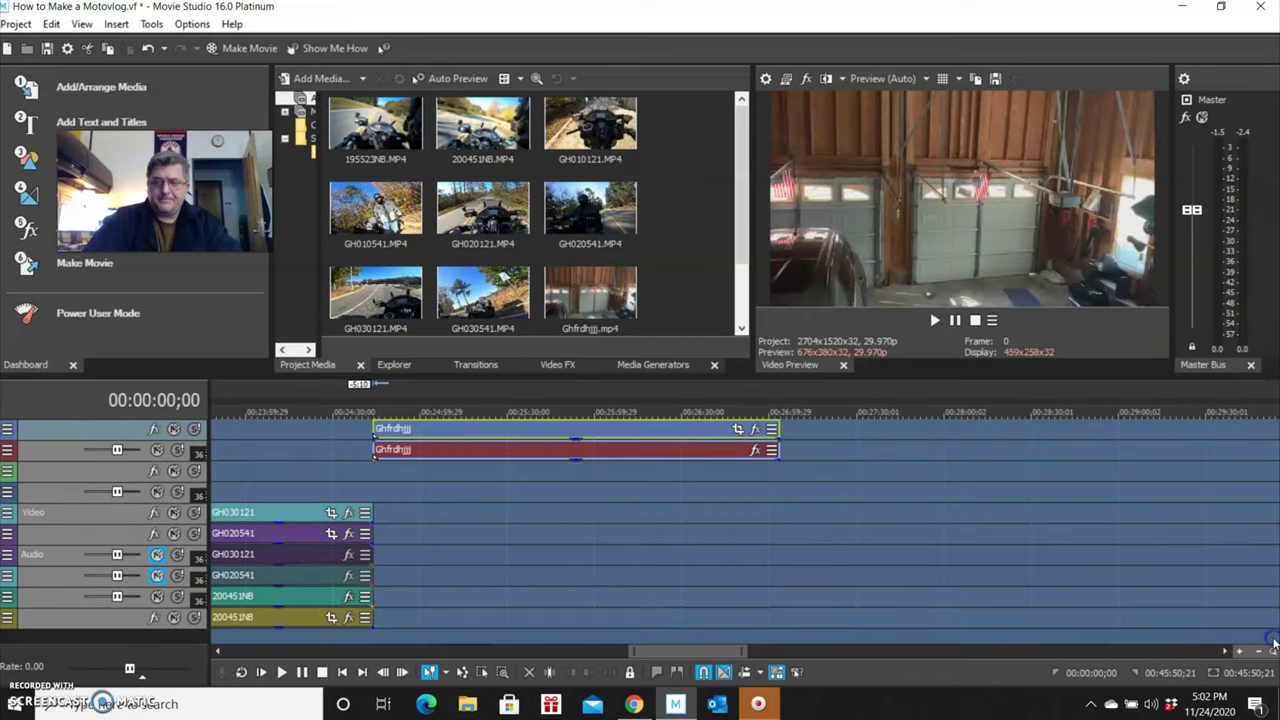
pyautogui.scroll(-5, 1000, 523)
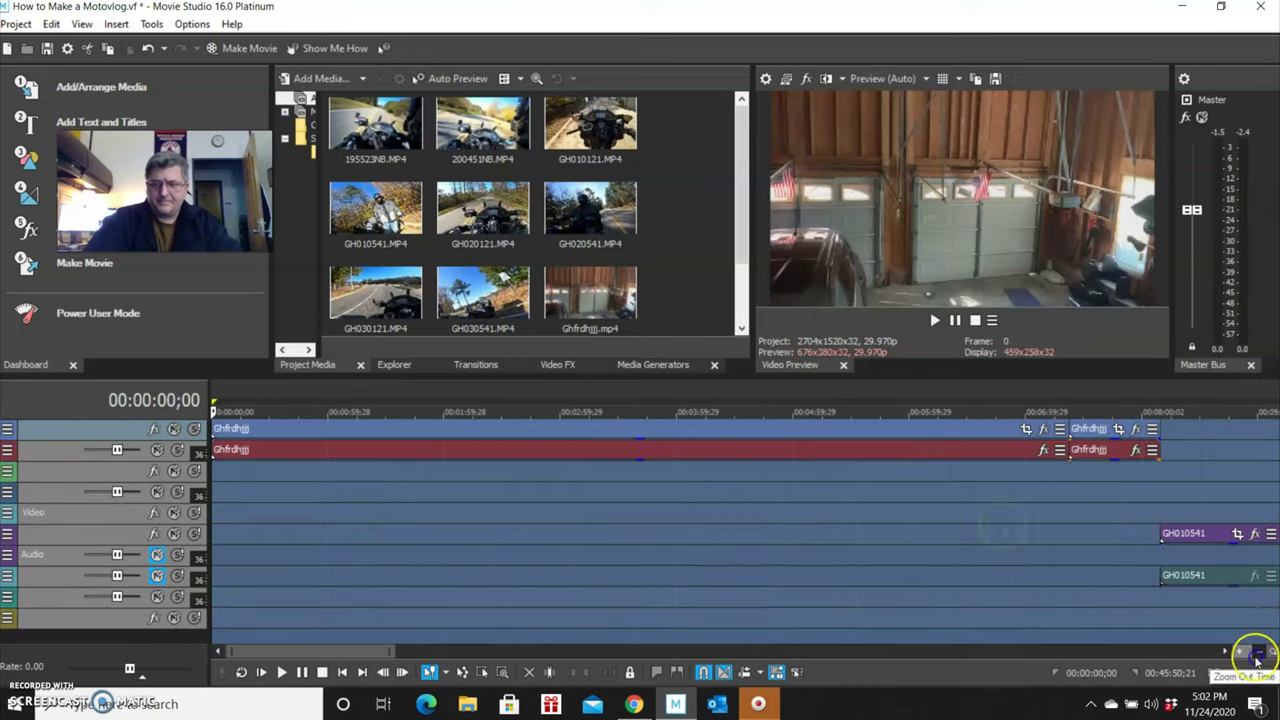
pyautogui.click(909, 449)
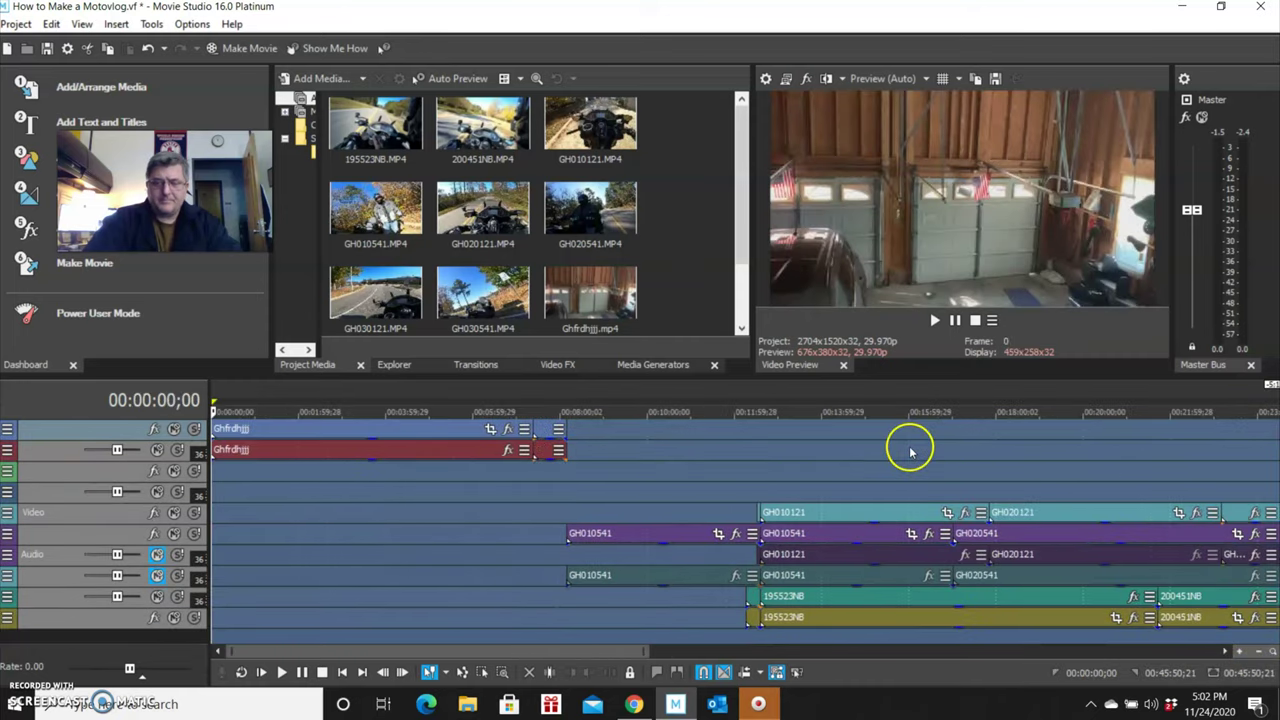
pyautogui.click(1262, 653)
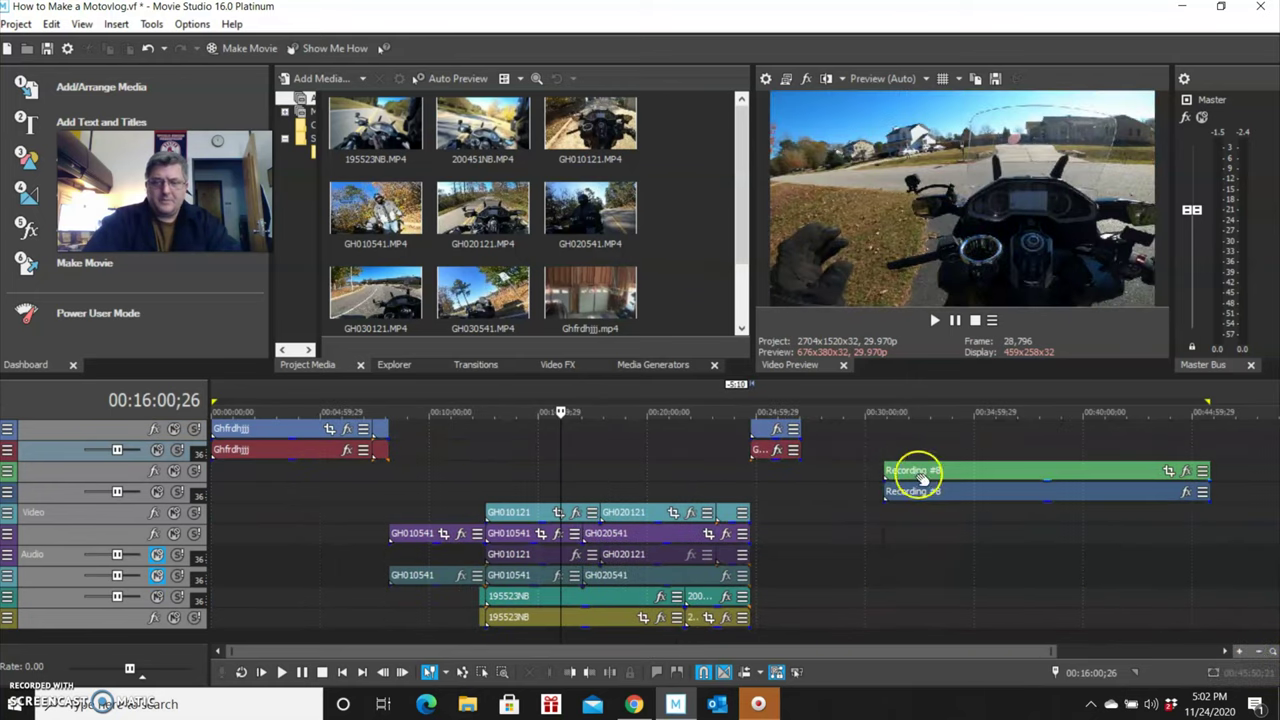
pyautogui.click(958, 471)
pyautogui.moveTo(950, 471); pyautogui.dragTo(877, 477)
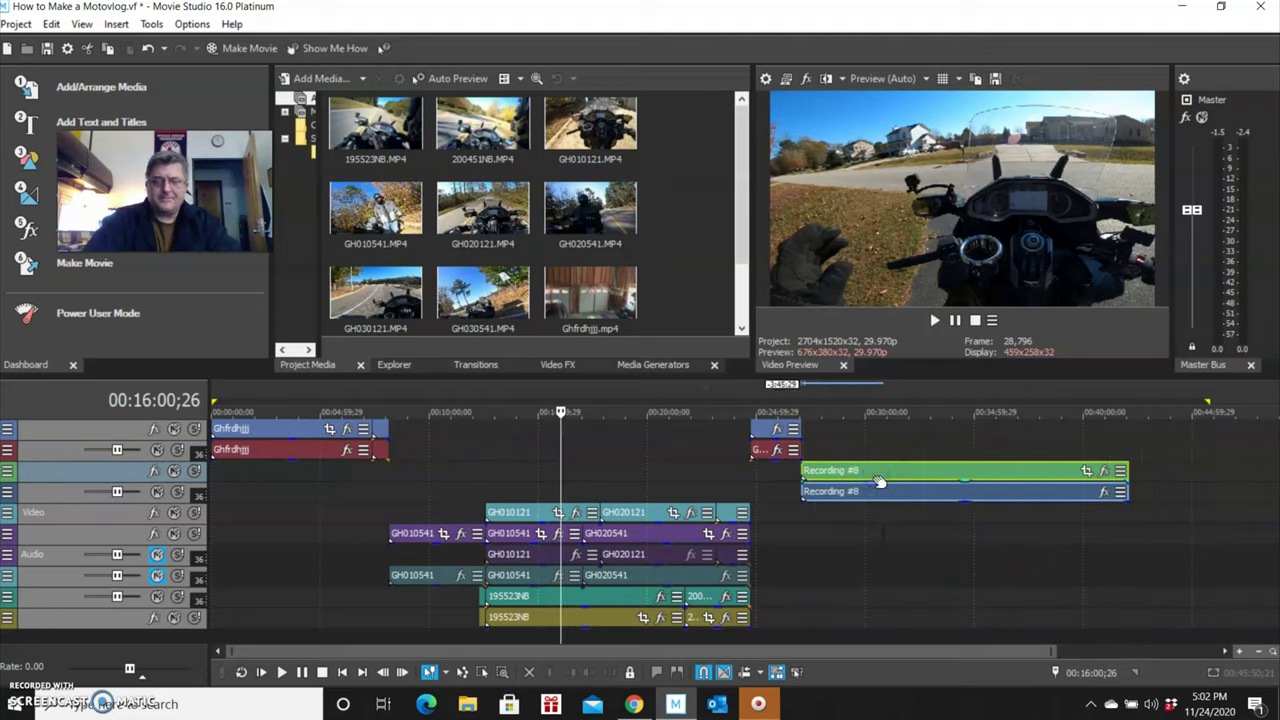
# Play the join between the last Ghfrdhjjj clip and the Recording #8 clip
pyautogui.moveTo(561, 411); pyautogui.dragTo(791, 410)
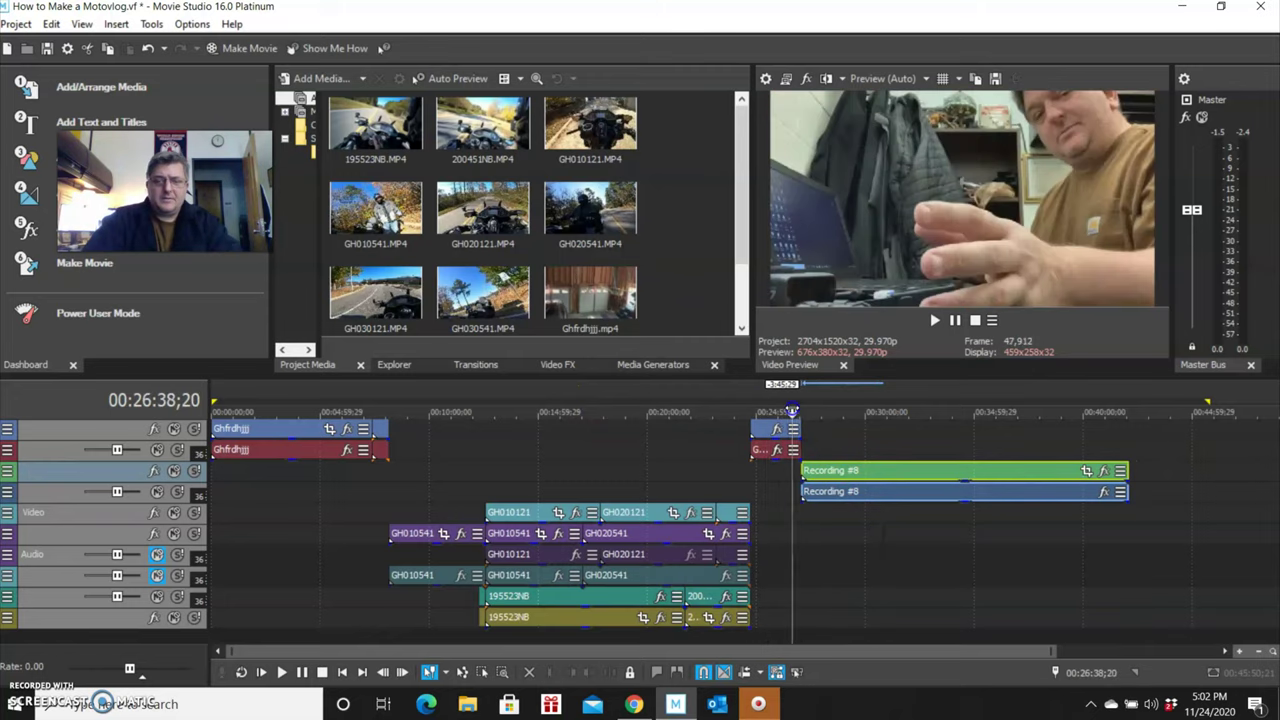
pyautogui.click(955, 321)
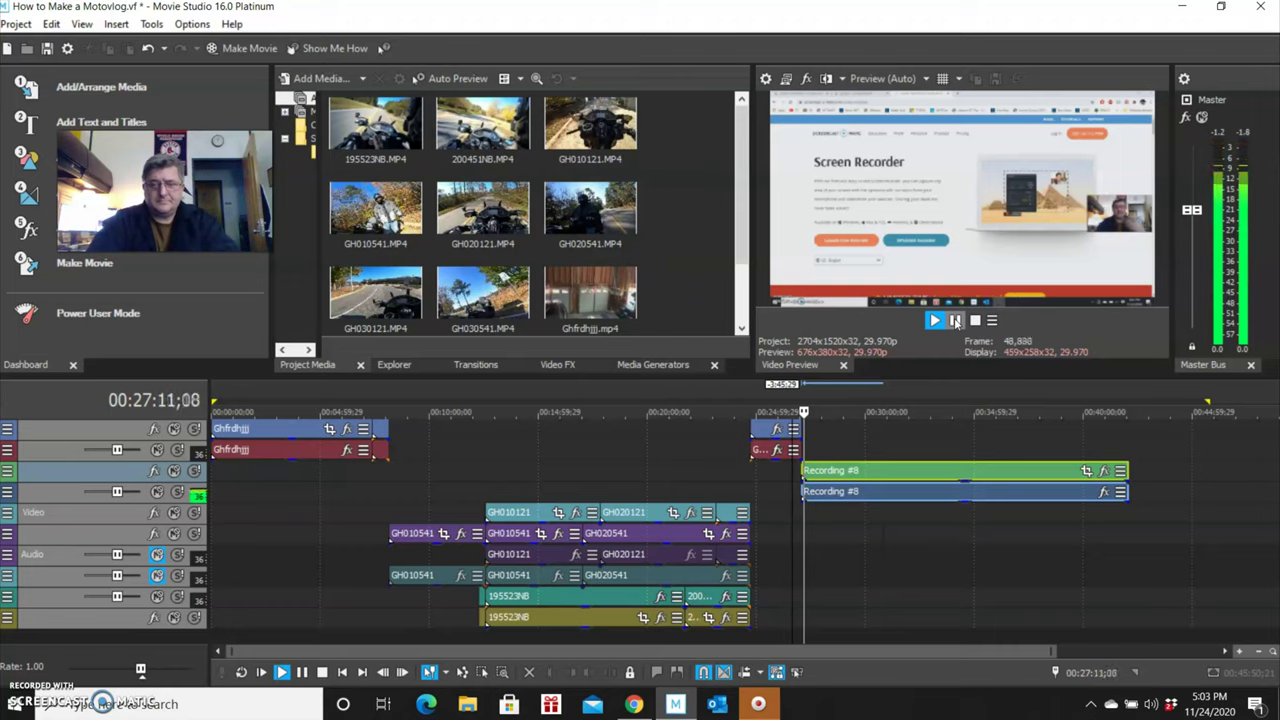
pyautogui.click(955, 321)
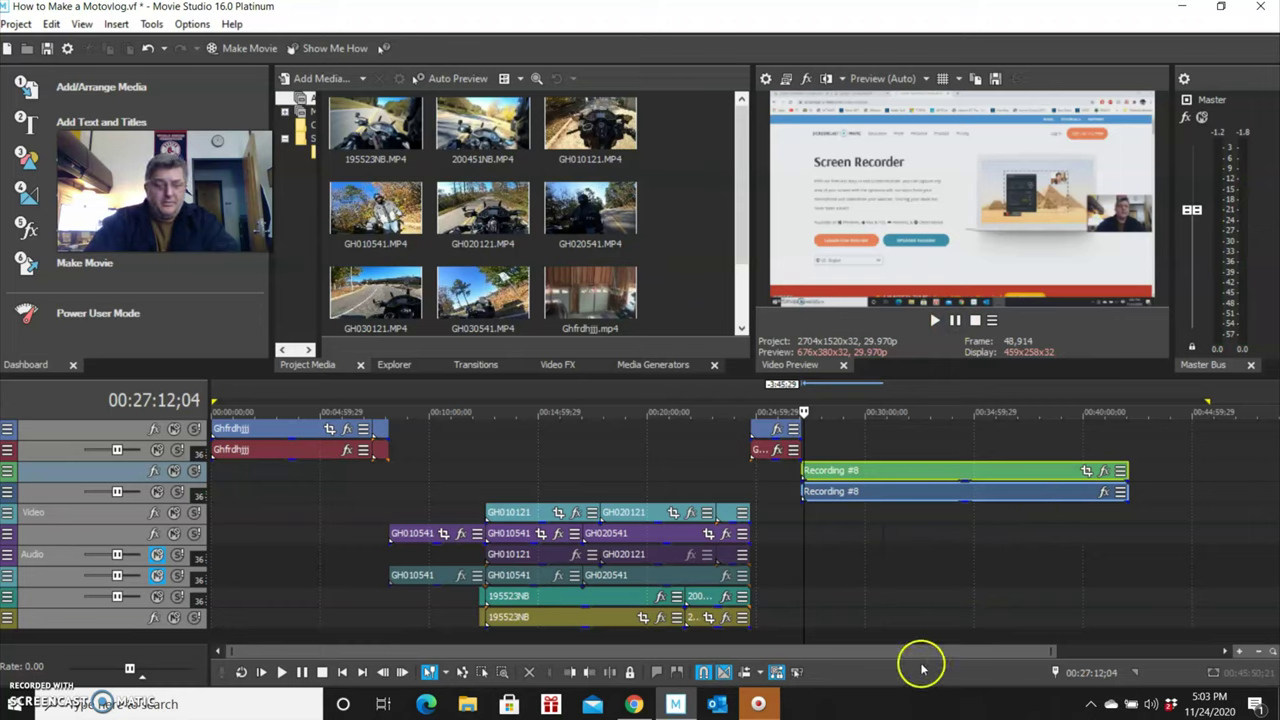
# Import the Recording #9 video from the November 24 folder onto the timeline right after Recording #8, and return to the full editing workspace
pyautogui.click(470, 704)
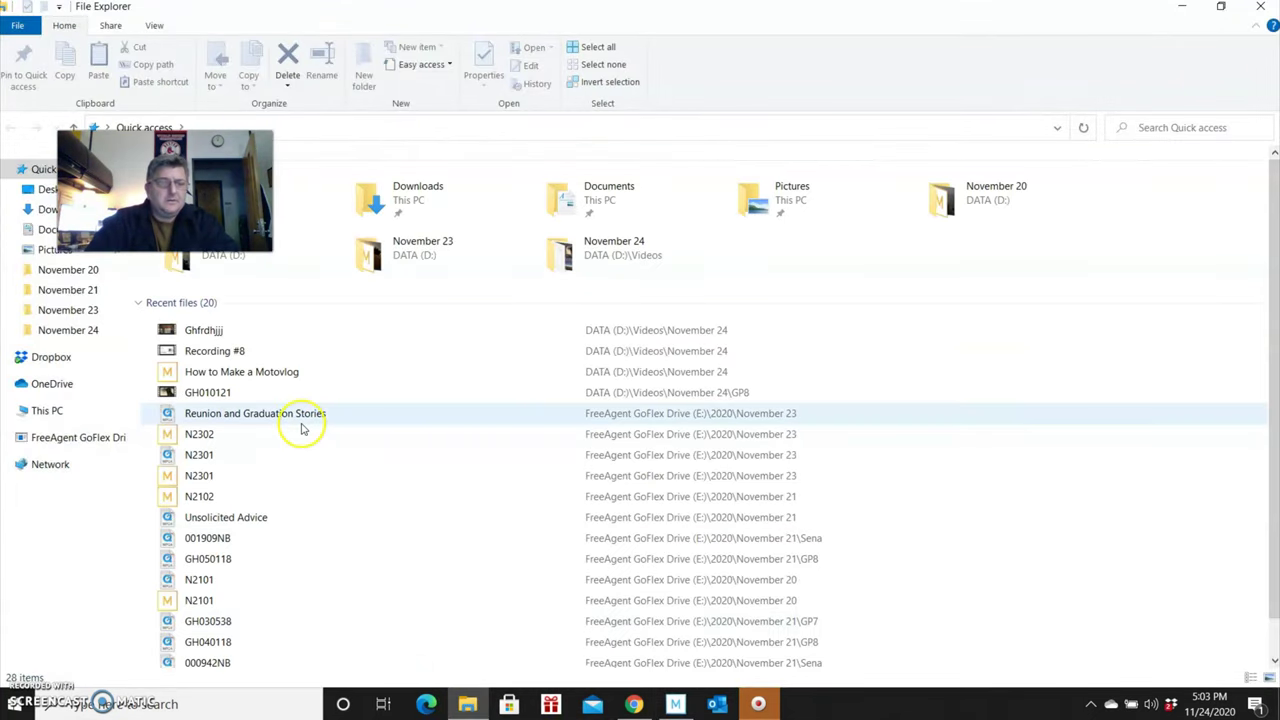
pyautogui.click(1261, 14)
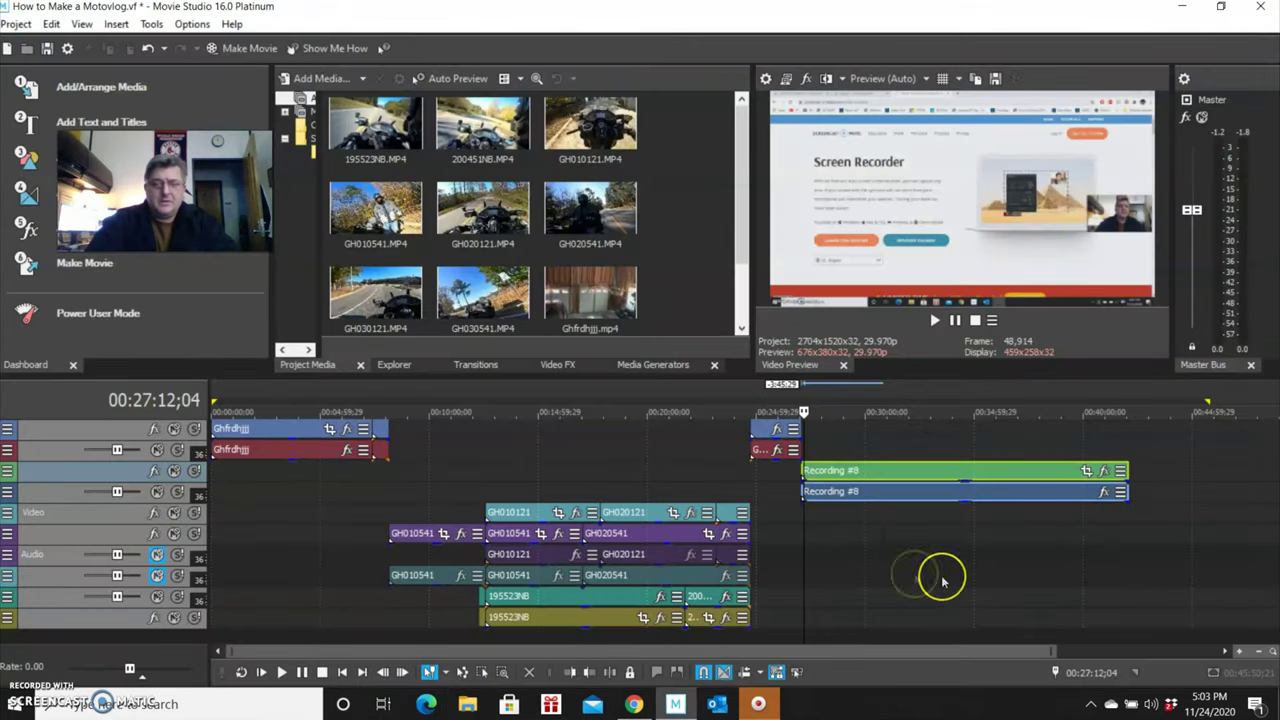
pyautogui.click(1168, 480)
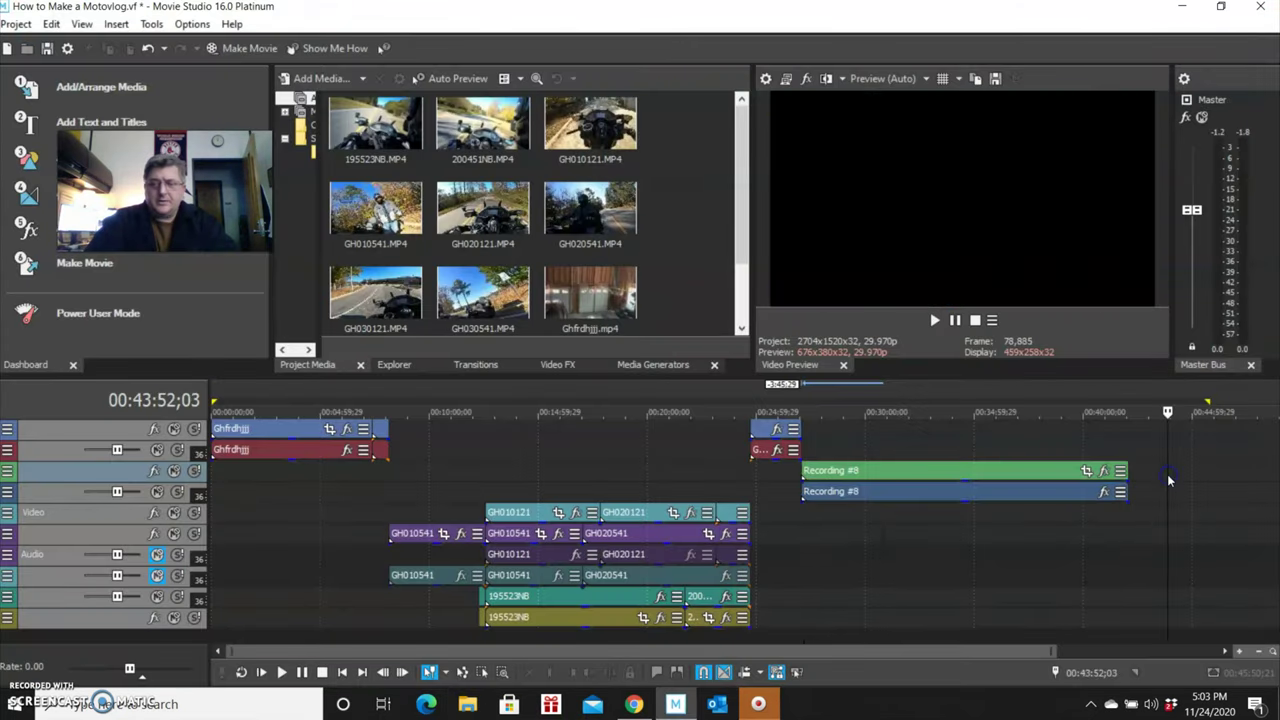
pyautogui.click(118, 473)
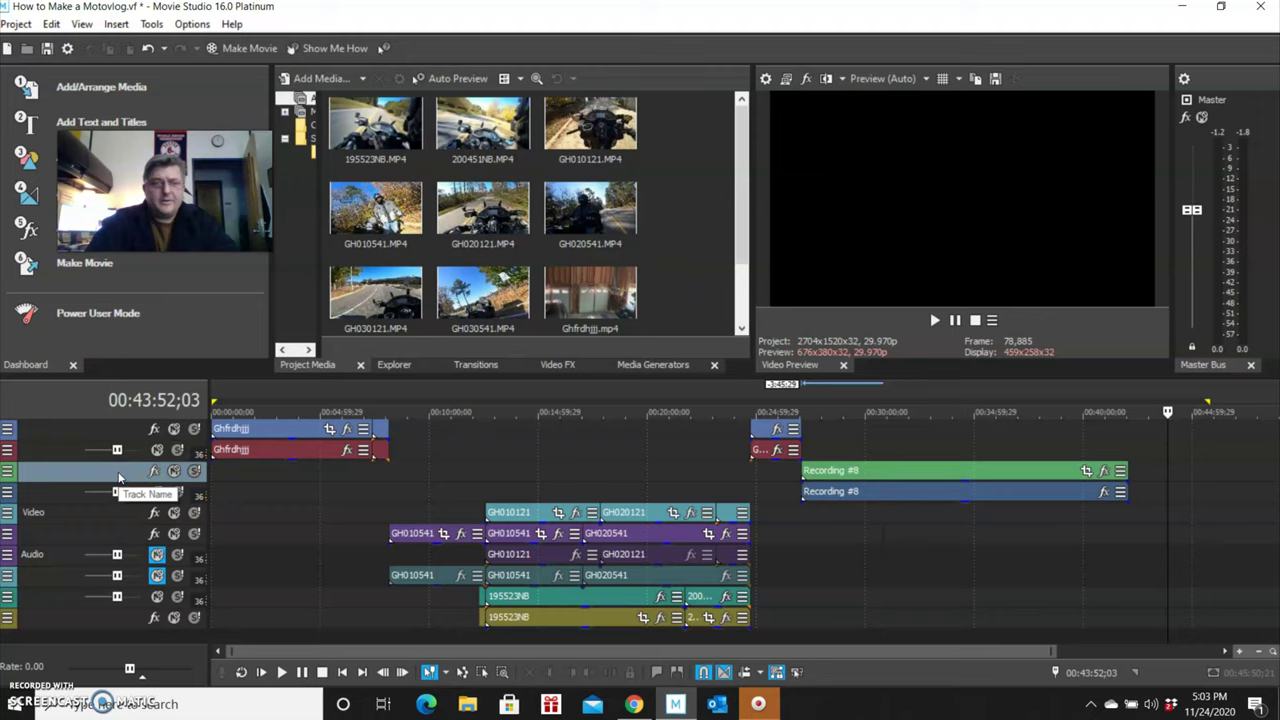
pyautogui.click(94, 84)
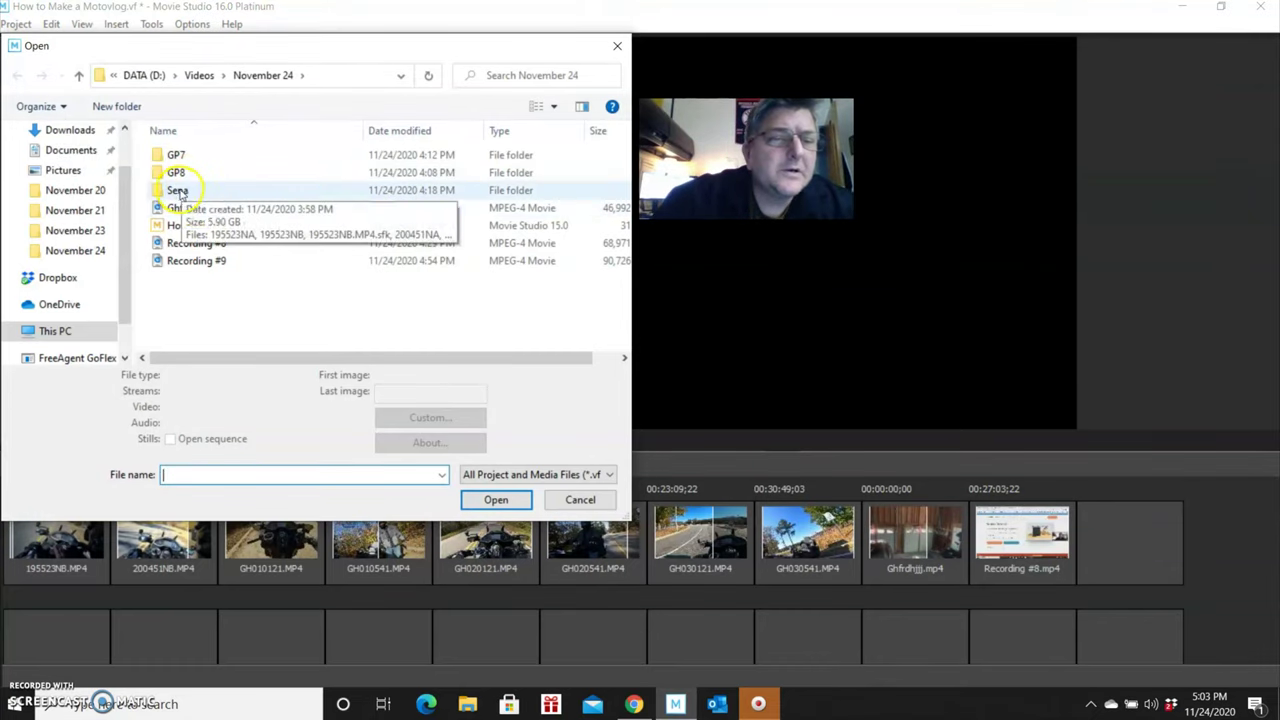
pyautogui.click(203, 263)
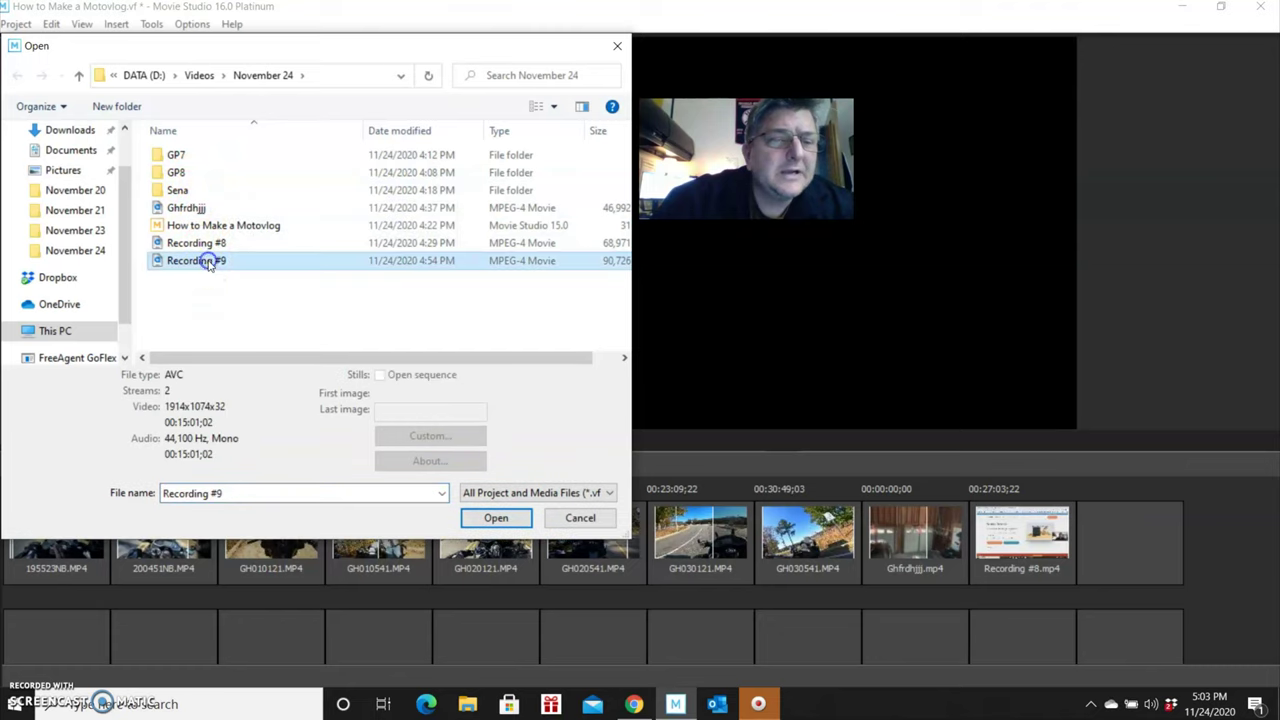
pyautogui.click(497, 517)
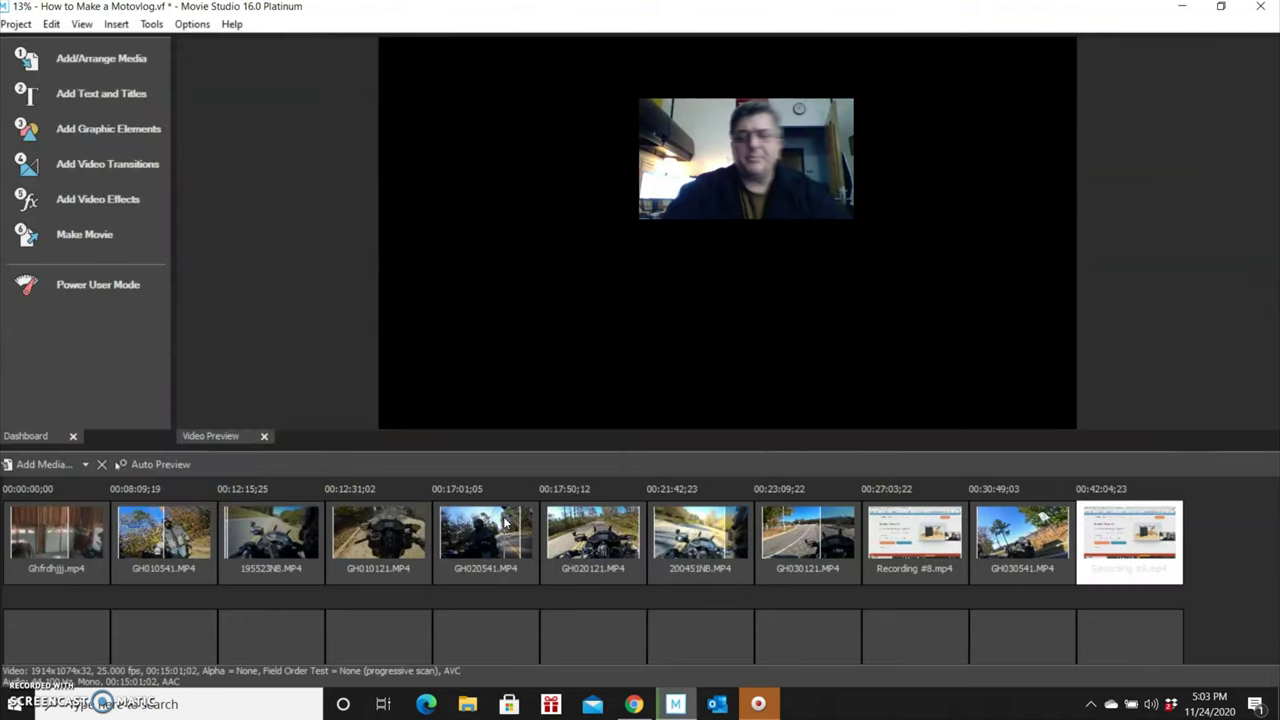
pyautogui.click(607, 427)
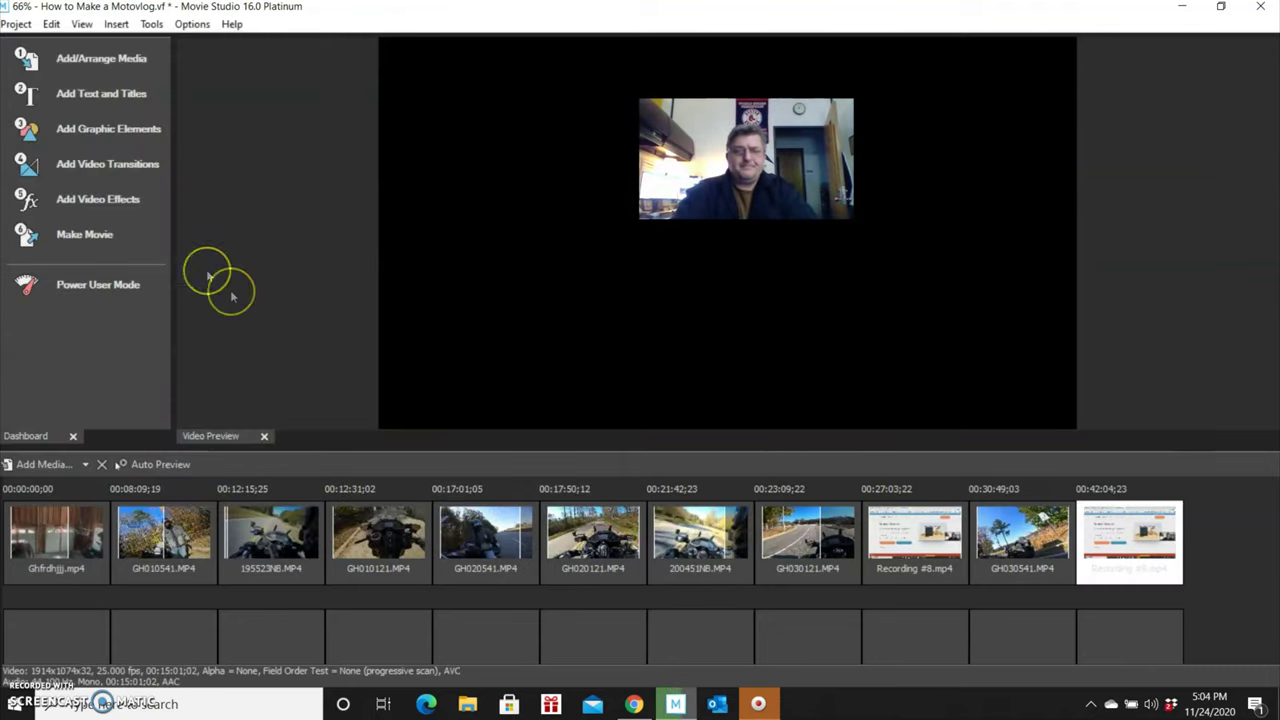
pyautogui.click(95, 285)
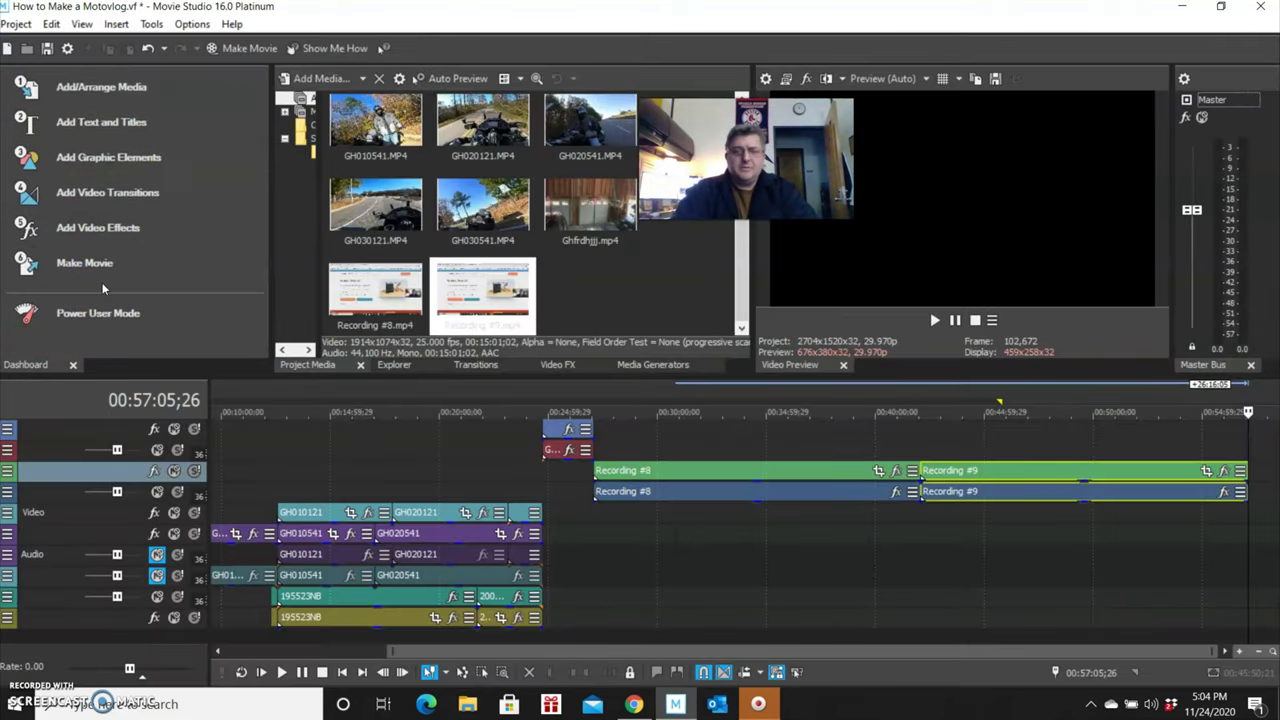
# Play the join between the Recording #8 and Recording #9 clips at a closer timeline view
pyautogui.click(950, 478)
pyautogui.moveTo(953, 411); pyautogui.dragTo(916, 420)
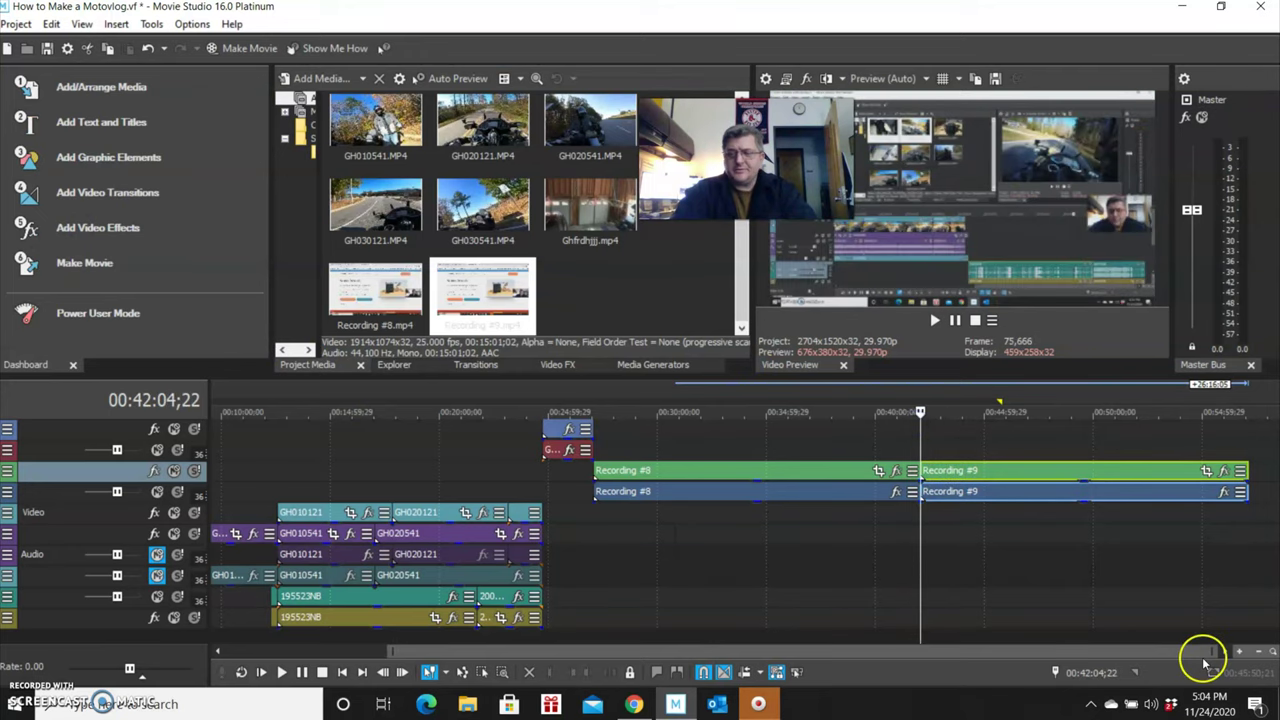
pyautogui.click(1240, 652)
pyautogui.click(1240, 652)
pyautogui.click(1240, 652)
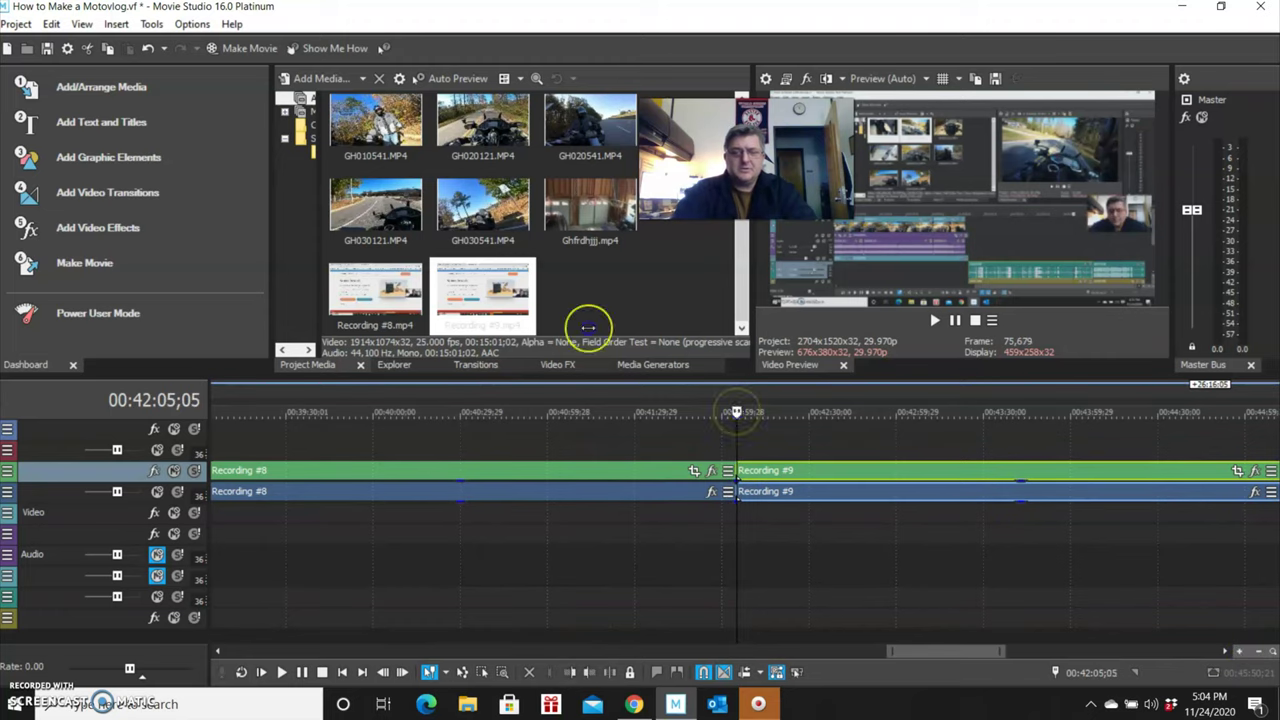
pyautogui.moveTo(735, 412); pyautogui.dragTo(728, 412)
pyautogui.click(934, 320)
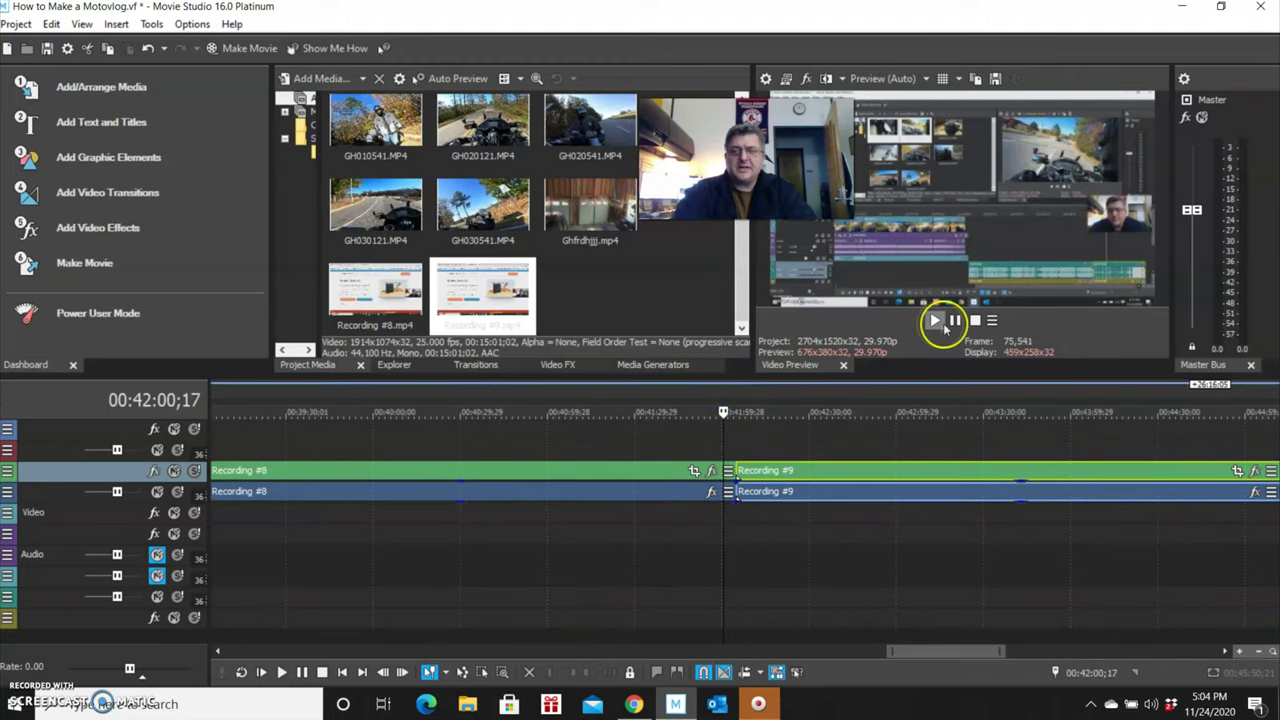
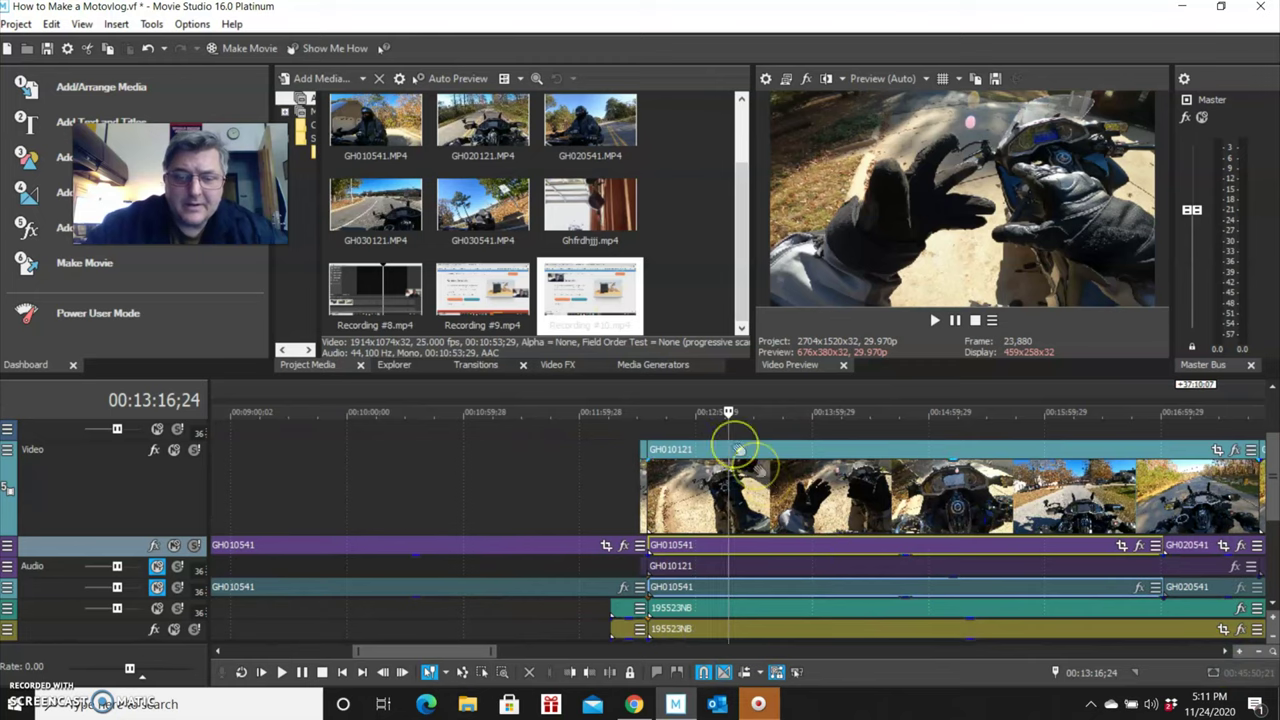
# Play the GH010121 driveway footage from its opening to about 00:13:24 to find where the camera angle should change
pyautogui.click(728, 412)
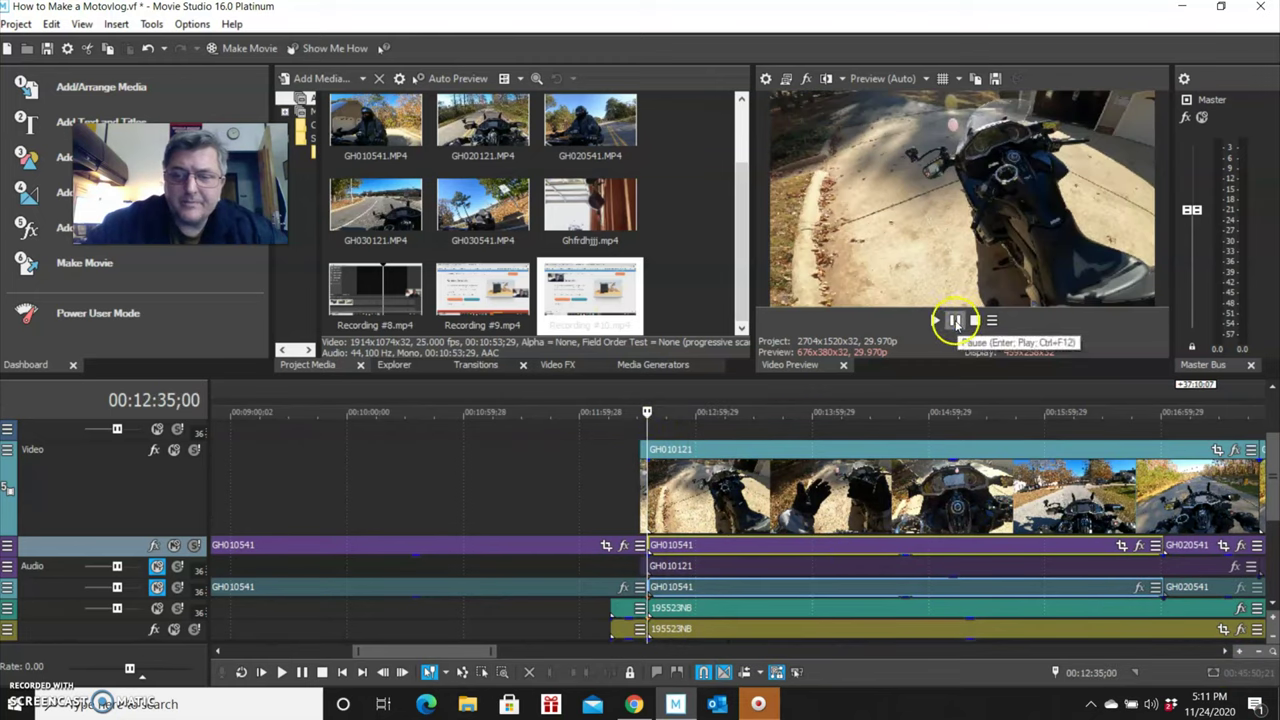
pyautogui.click(955, 321)
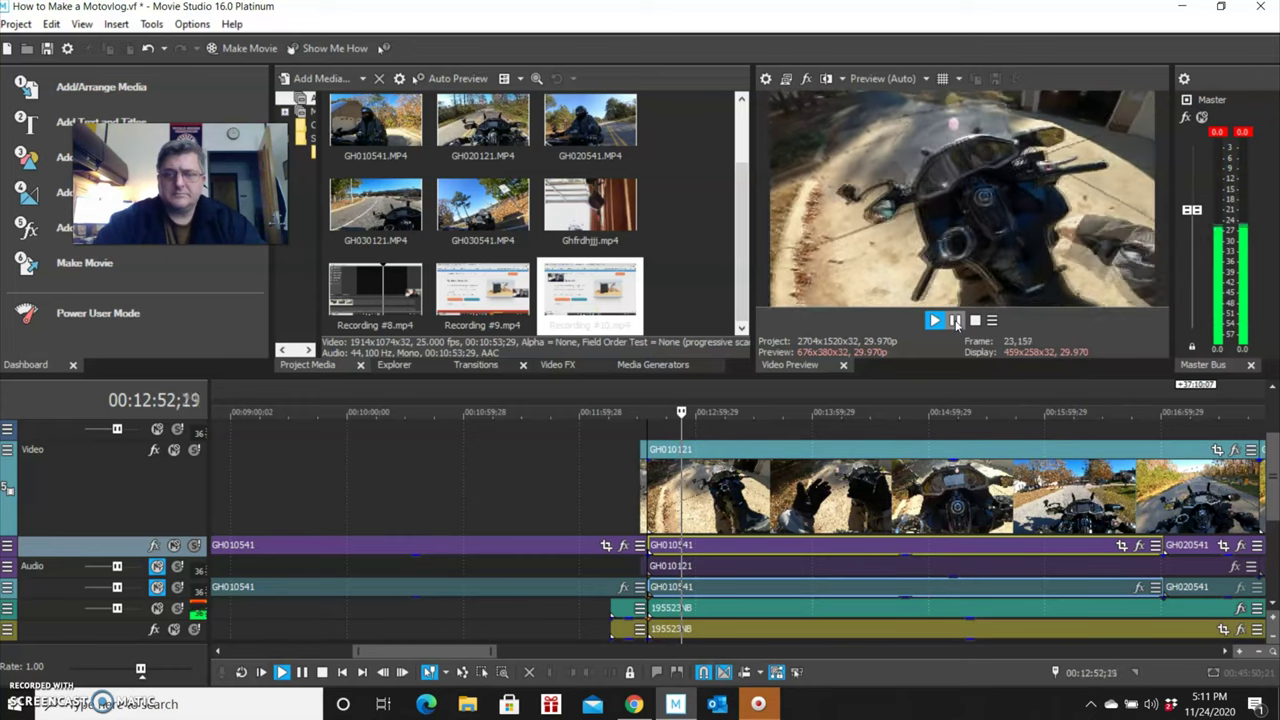
pyautogui.click(705, 505)
pyautogui.click(935, 320)
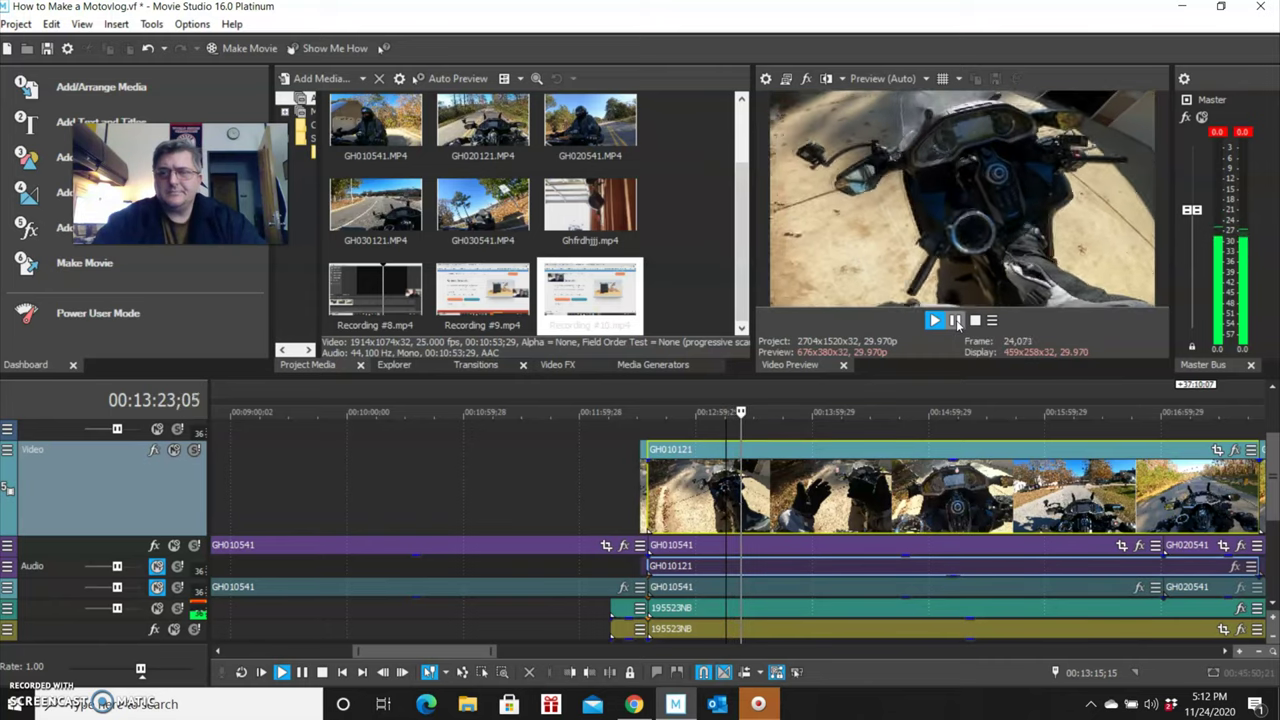
pyautogui.click(957, 322)
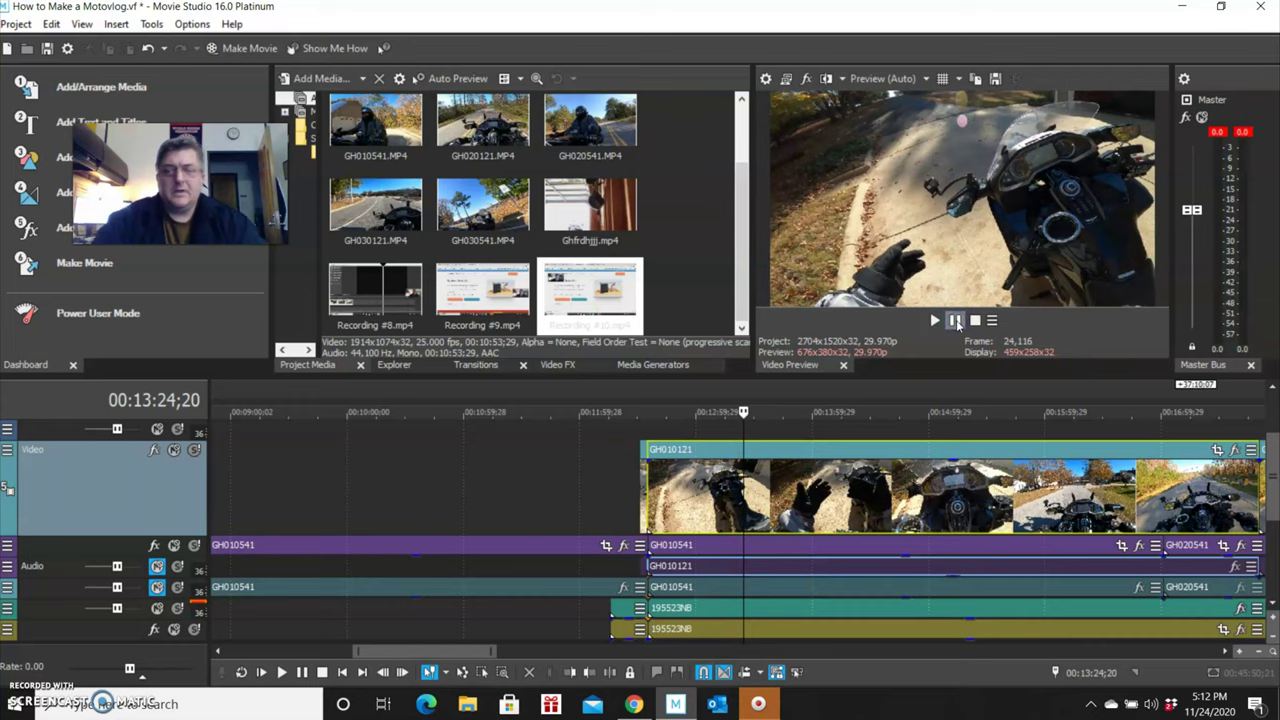
# Split the GH010121 clip at 00:13:34;06 and again at 00:15:00;06
pyautogui.click(957, 322)
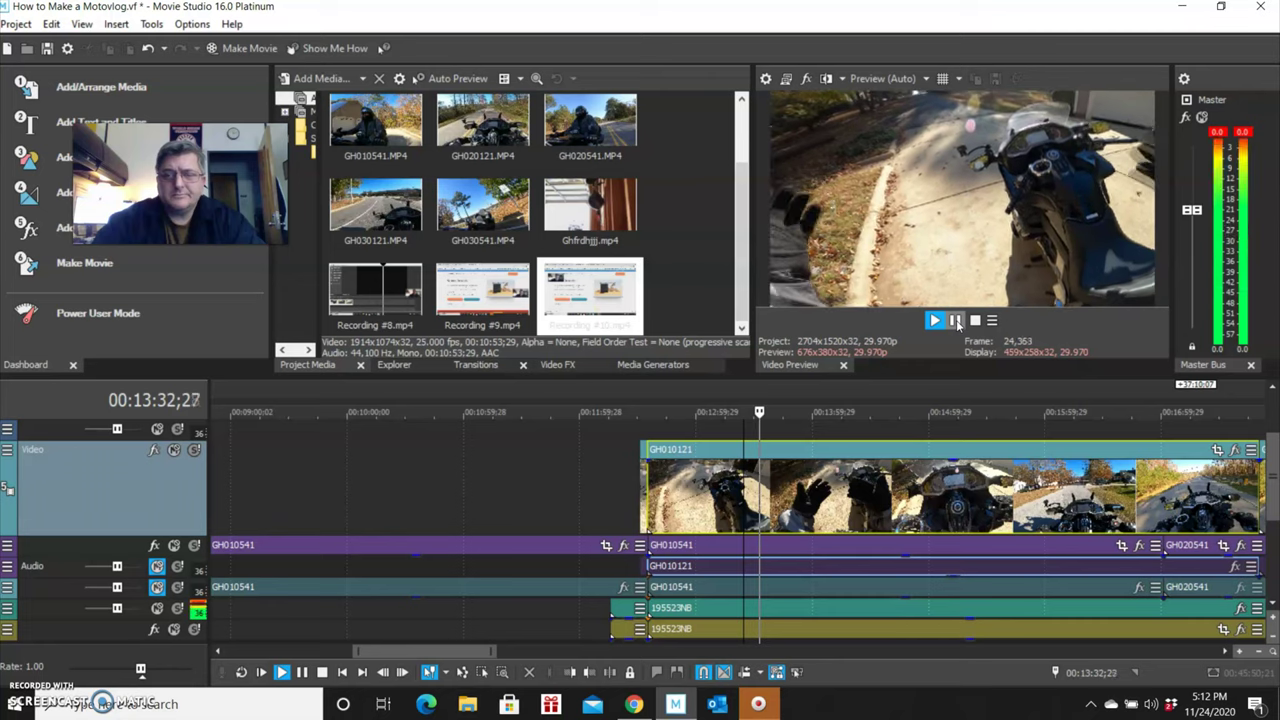
pyautogui.click(955, 320)
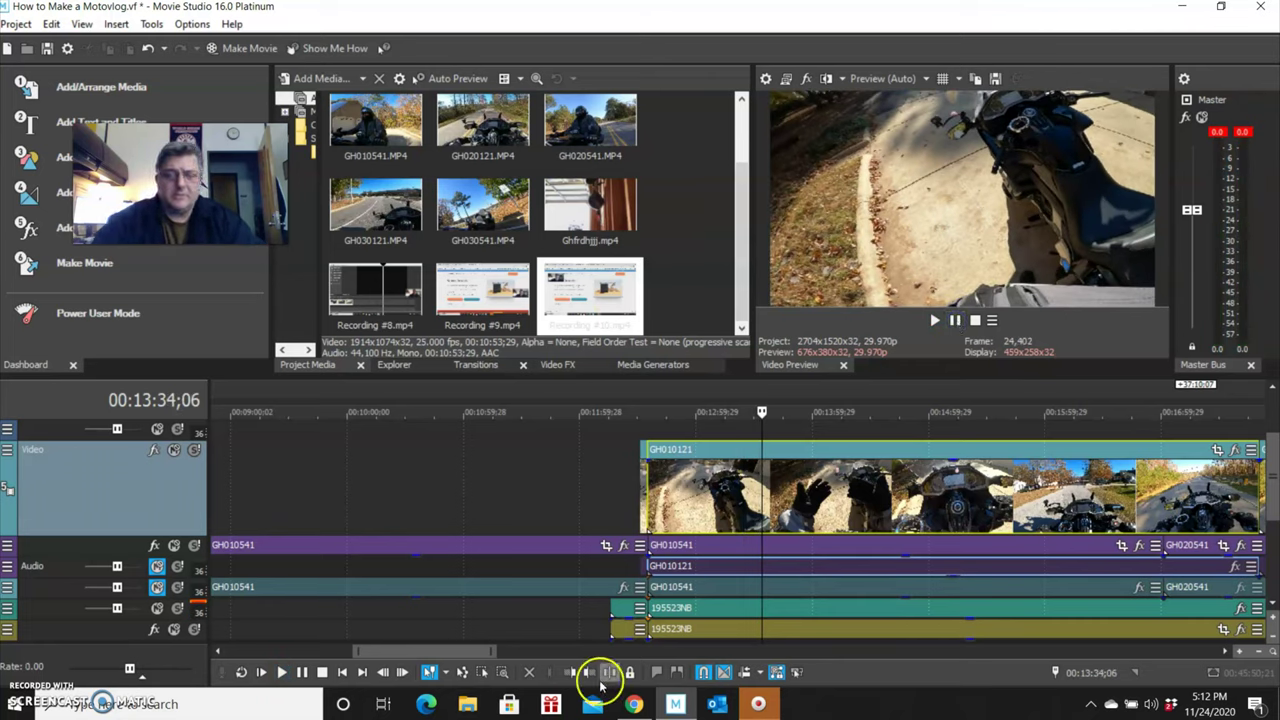
pyautogui.press('s')
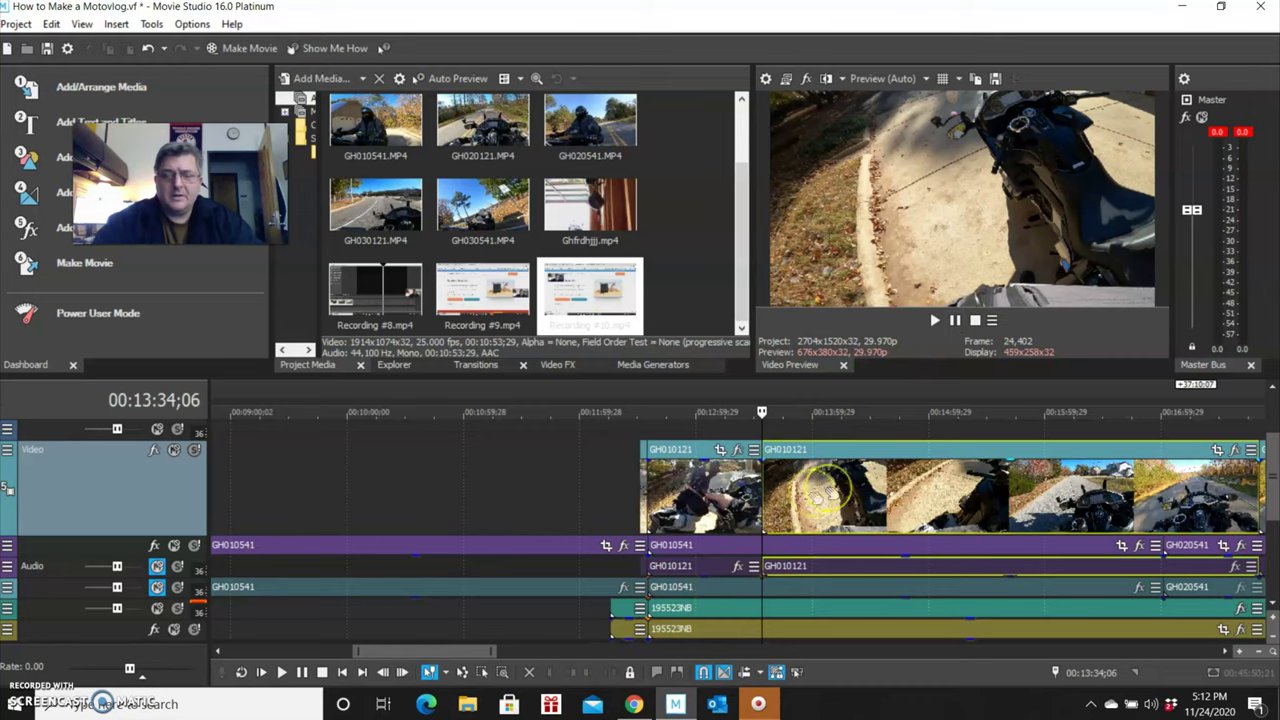
pyautogui.moveTo(760, 411); pyautogui.dragTo(929, 418)
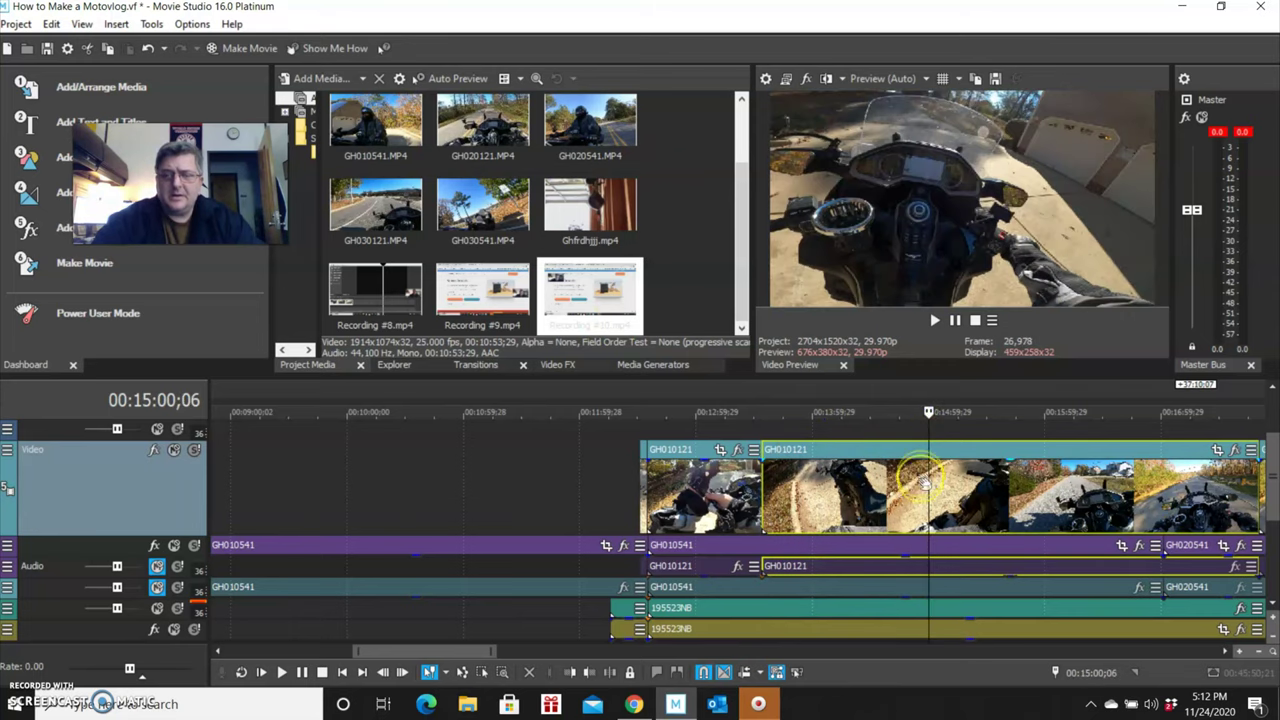
pyautogui.click(610, 675)
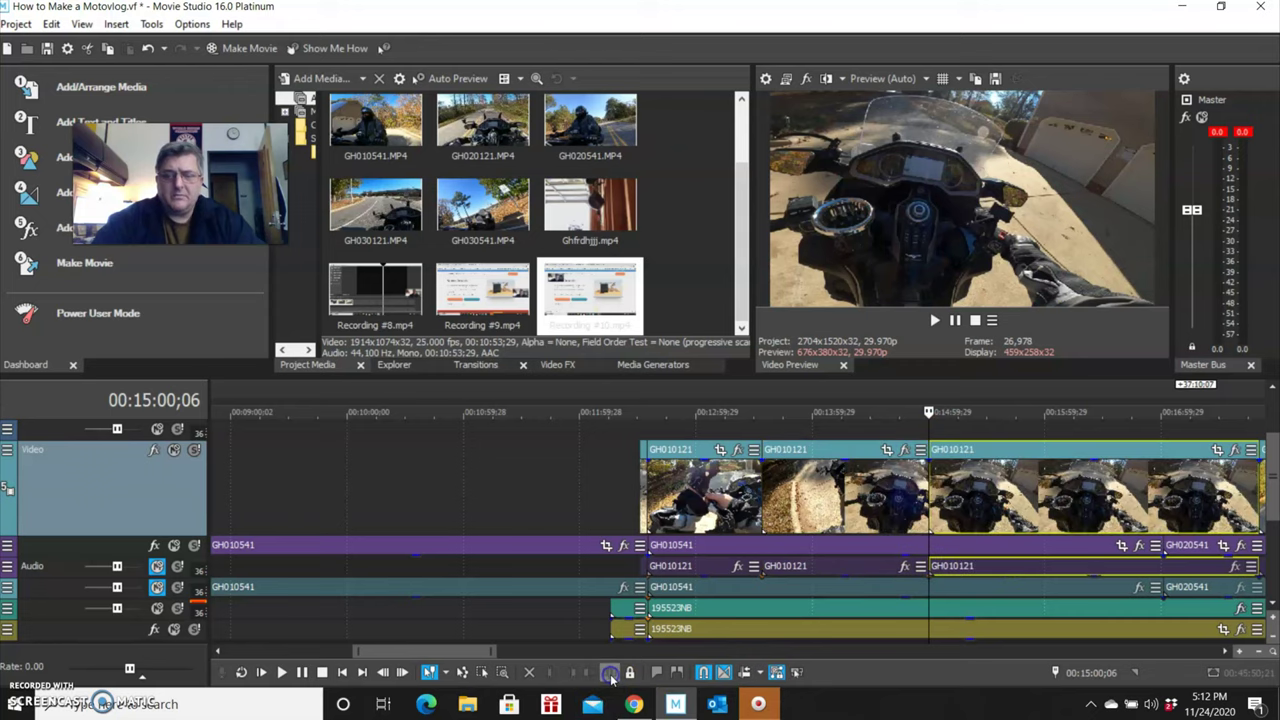
# Lower the opacity of the middle GH010121 segment completely to reveal the GH010541 footage beneath it
pyautogui.click(812, 494)
pyautogui.moveTo(845, 464)
pyautogui.mouseDown()
pyautogui.moveTo(855, 550)
pyautogui.moveTo(820, 478)
pyautogui.moveTo(843, 476)
pyautogui.mouseUp()
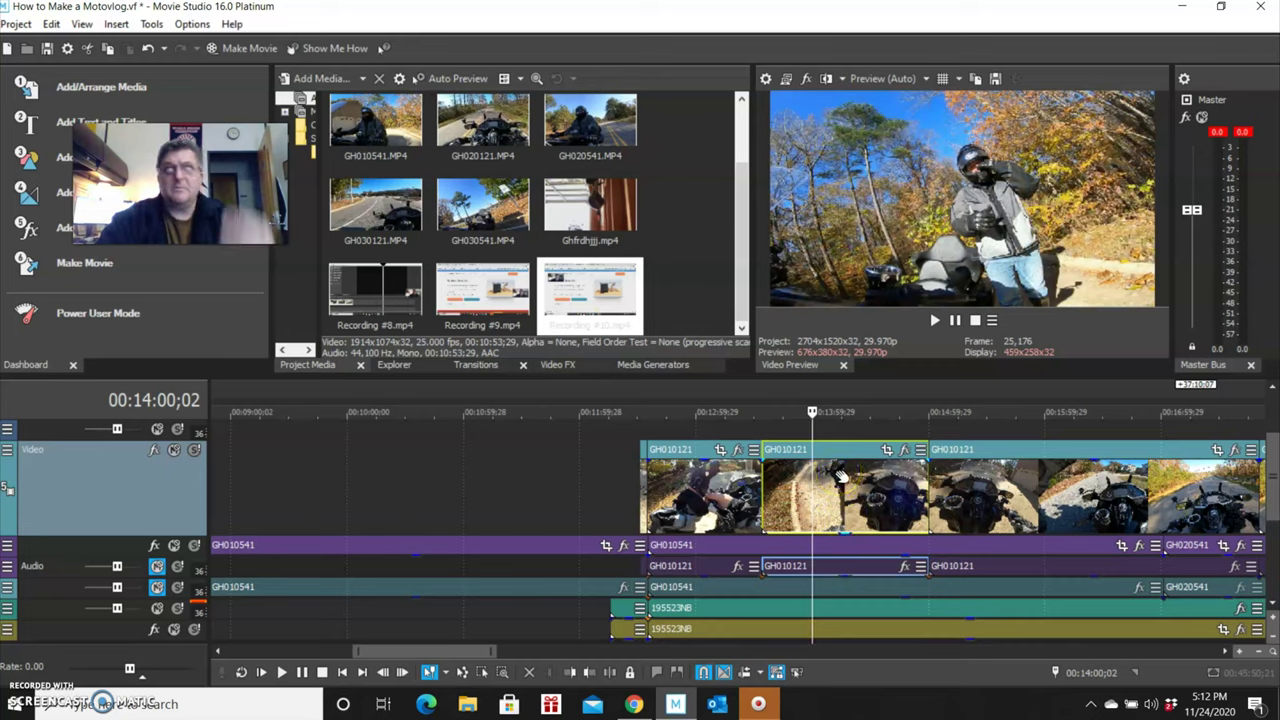
pyautogui.click(843, 476)
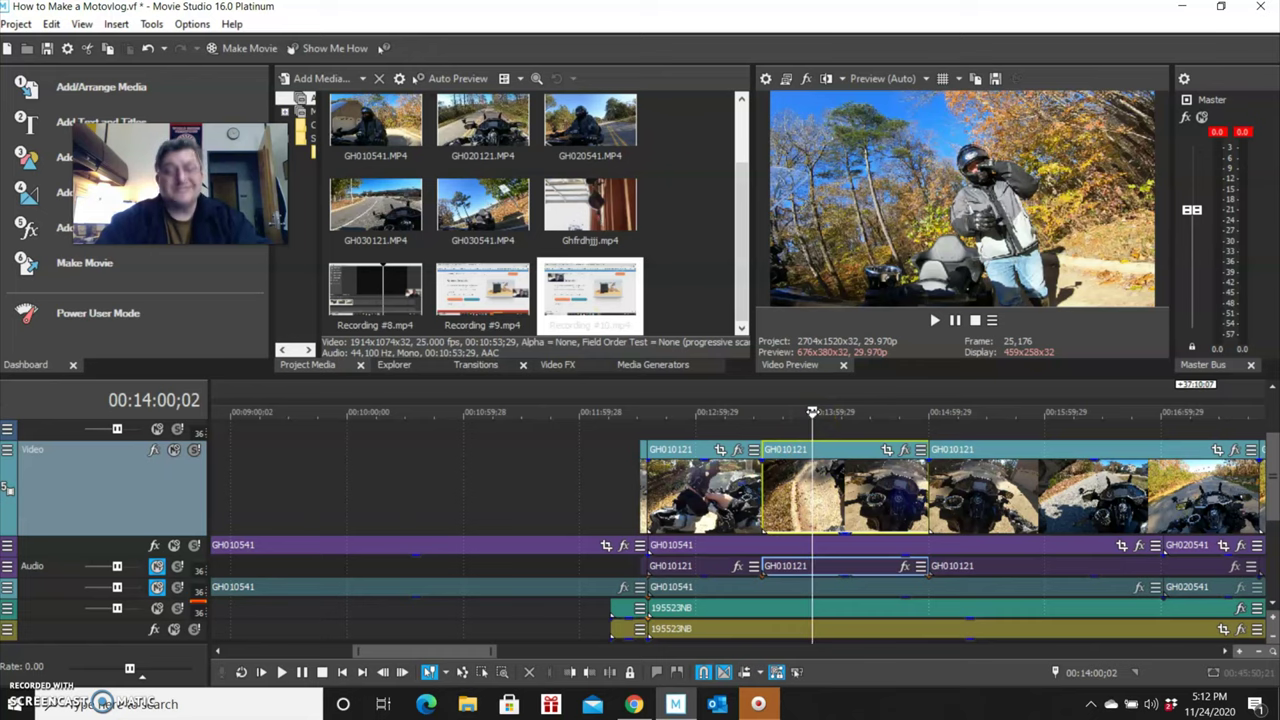
# Play the camera-angle changes at the start and end of the middle GH010121 segment
pyautogui.moveTo(813, 412); pyautogui.dragTo(754, 412)
pyautogui.click(935, 320)
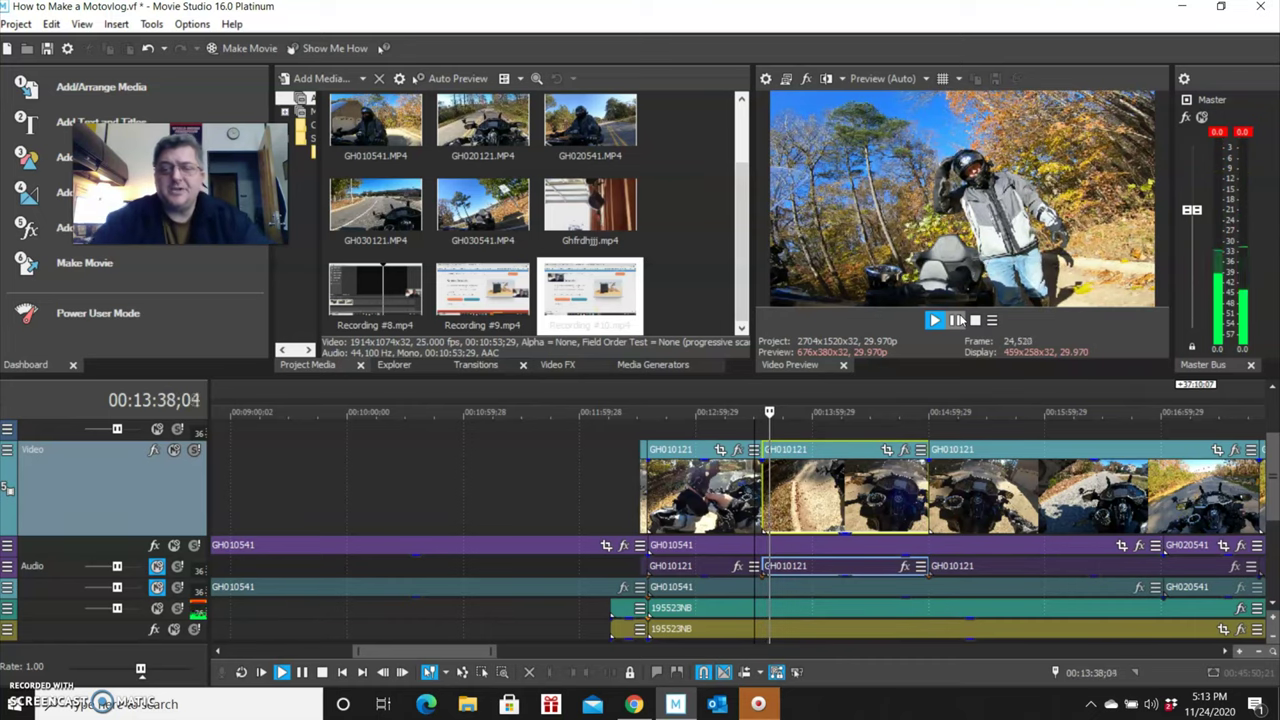
pyautogui.click(957, 320)
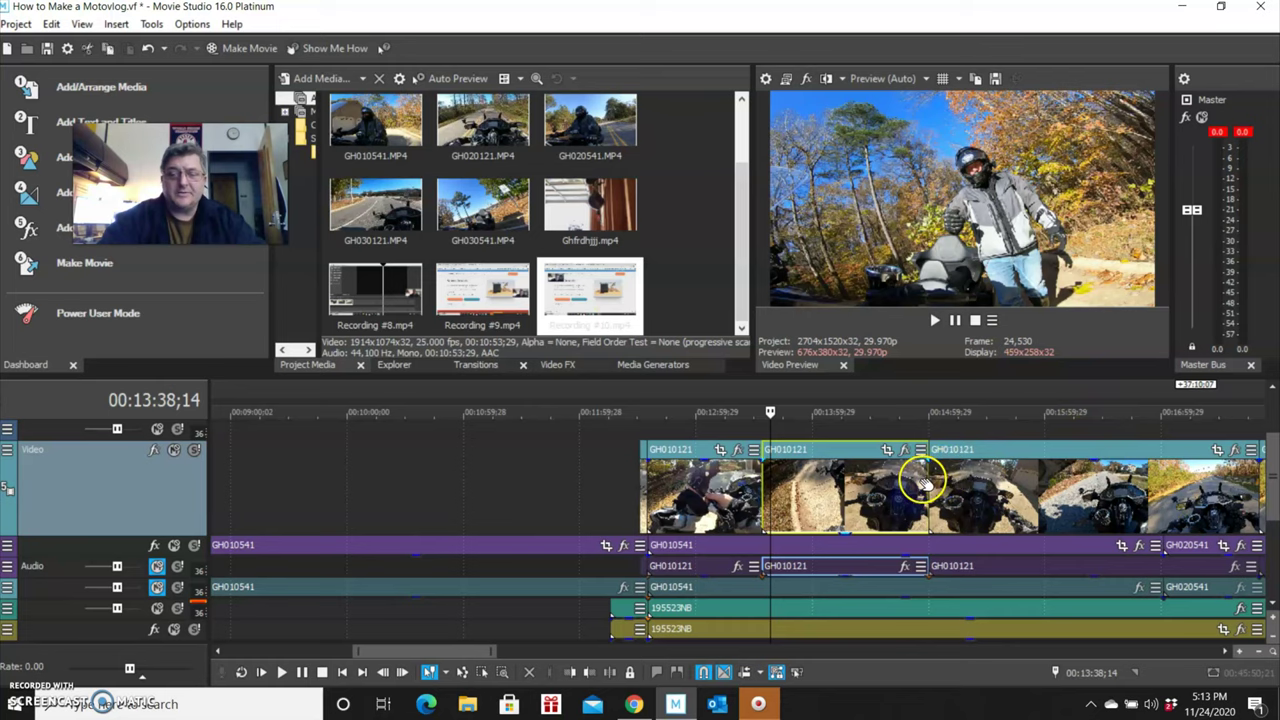
pyautogui.click(922, 484)
pyautogui.click(957, 320)
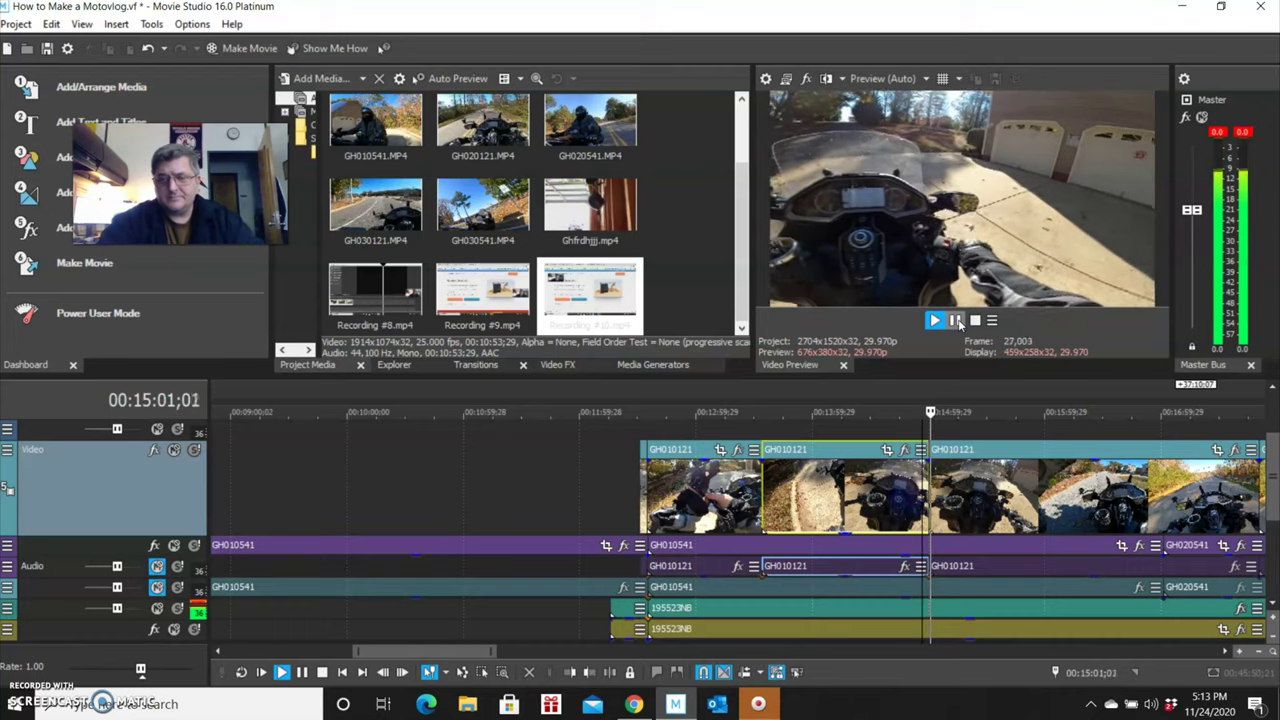
pyautogui.click(955, 320)
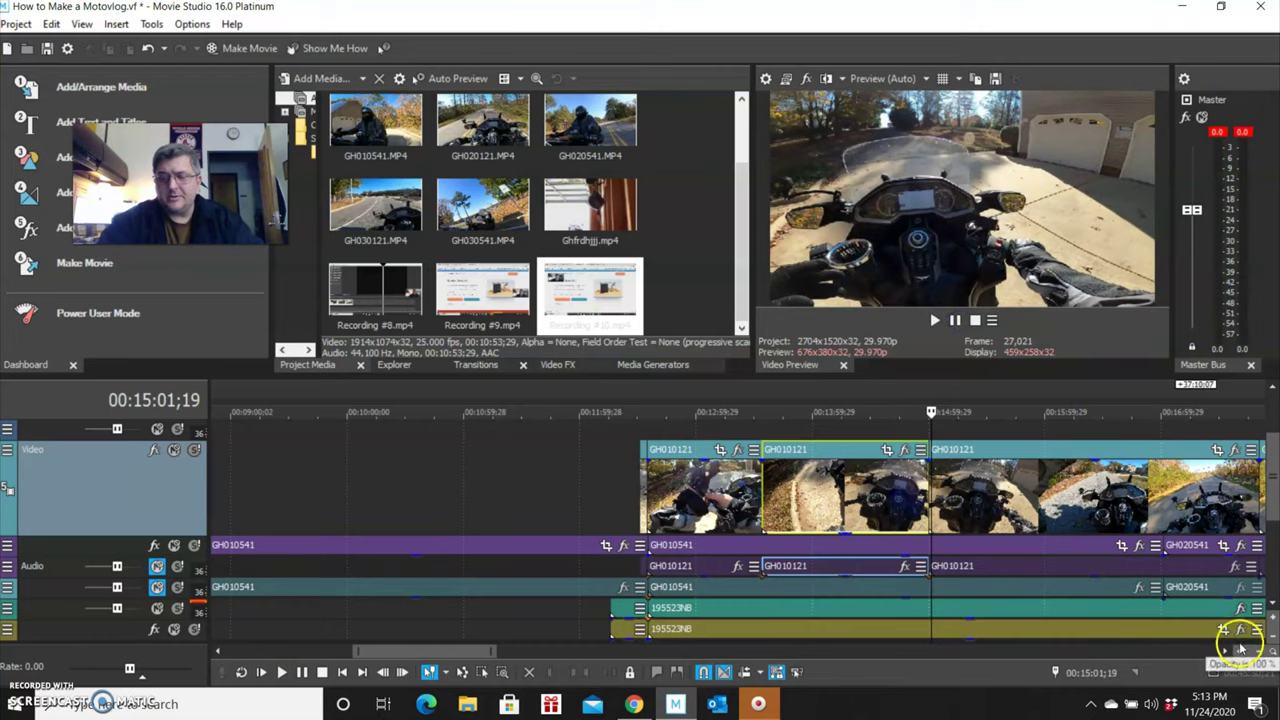
# Add a short fade-in to the start of the GH010121 segment that begins at 00:15:00;06
pyautogui.click(1240, 652)
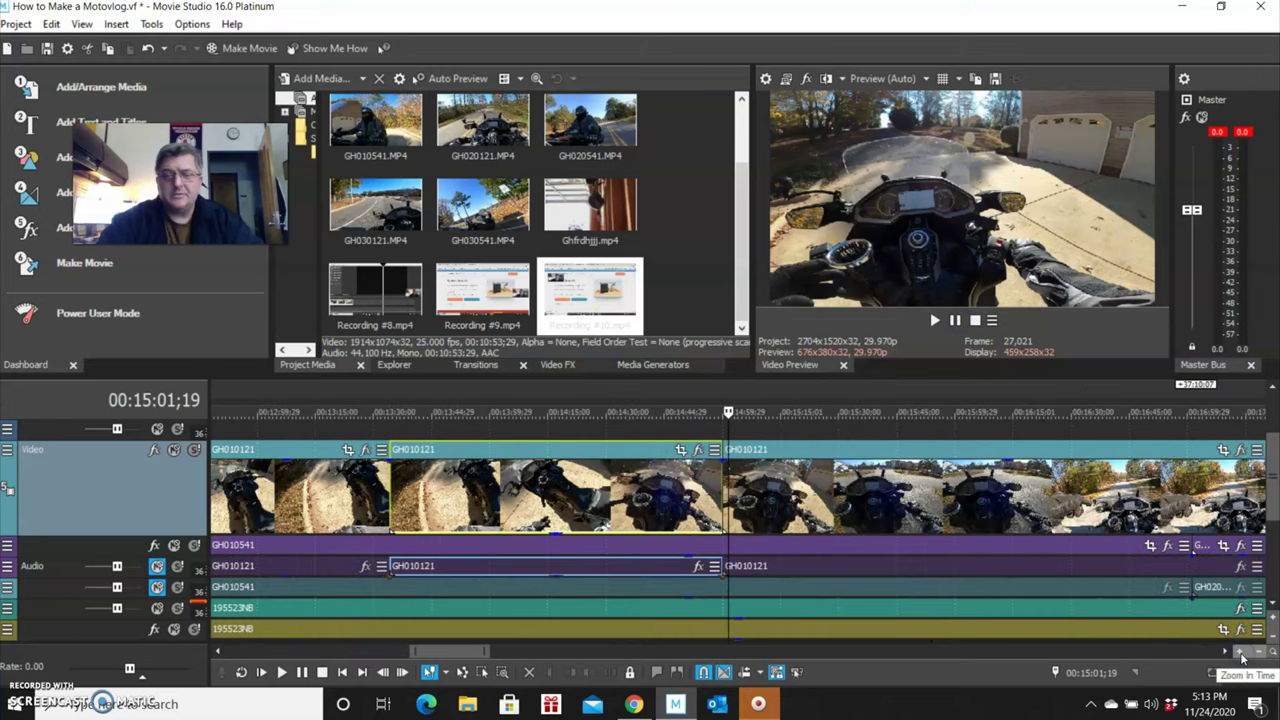
pyautogui.moveTo(730, 412); pyautogui.dragTo(786, 412)
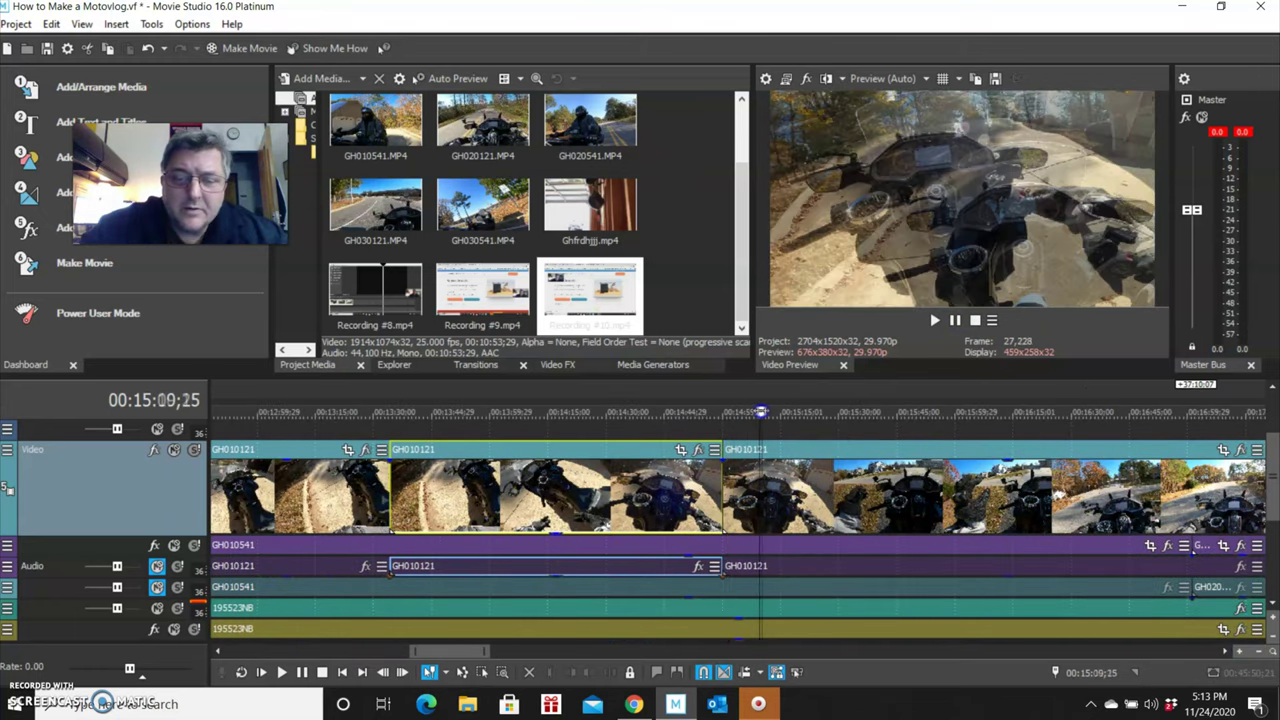
pyautogui.click(758, 470)
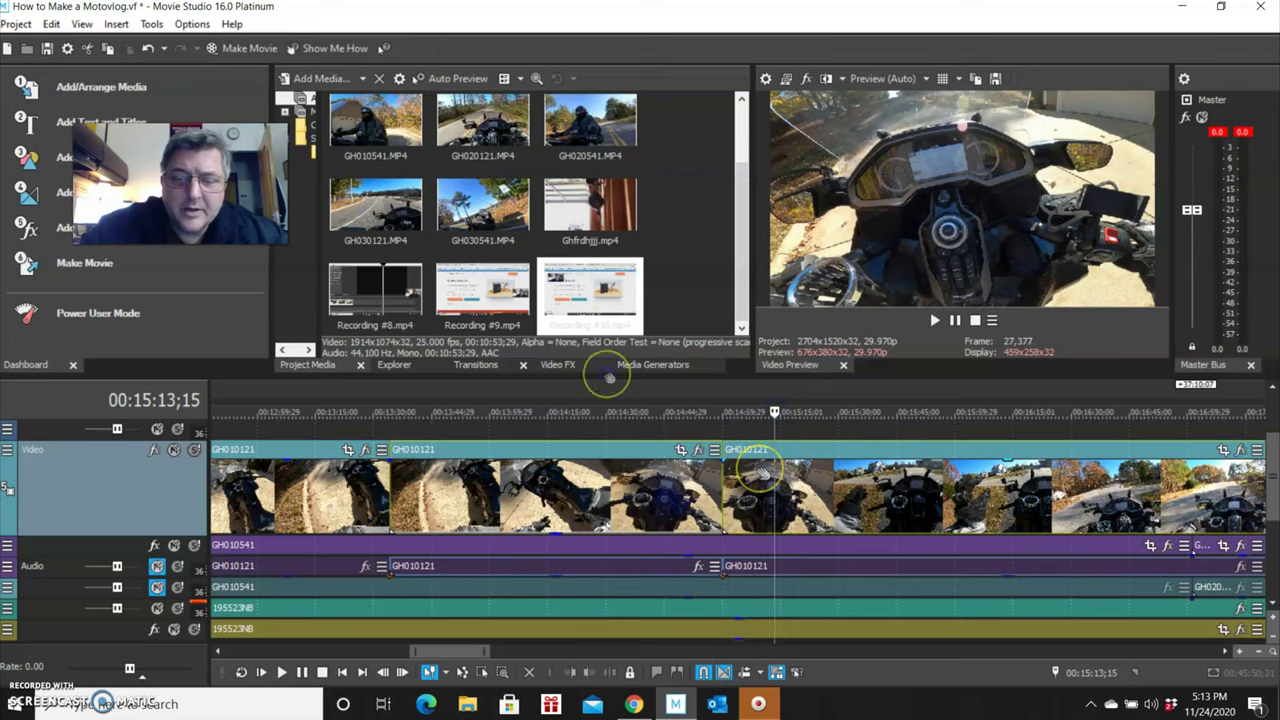
pyautogui.click(731, 468)
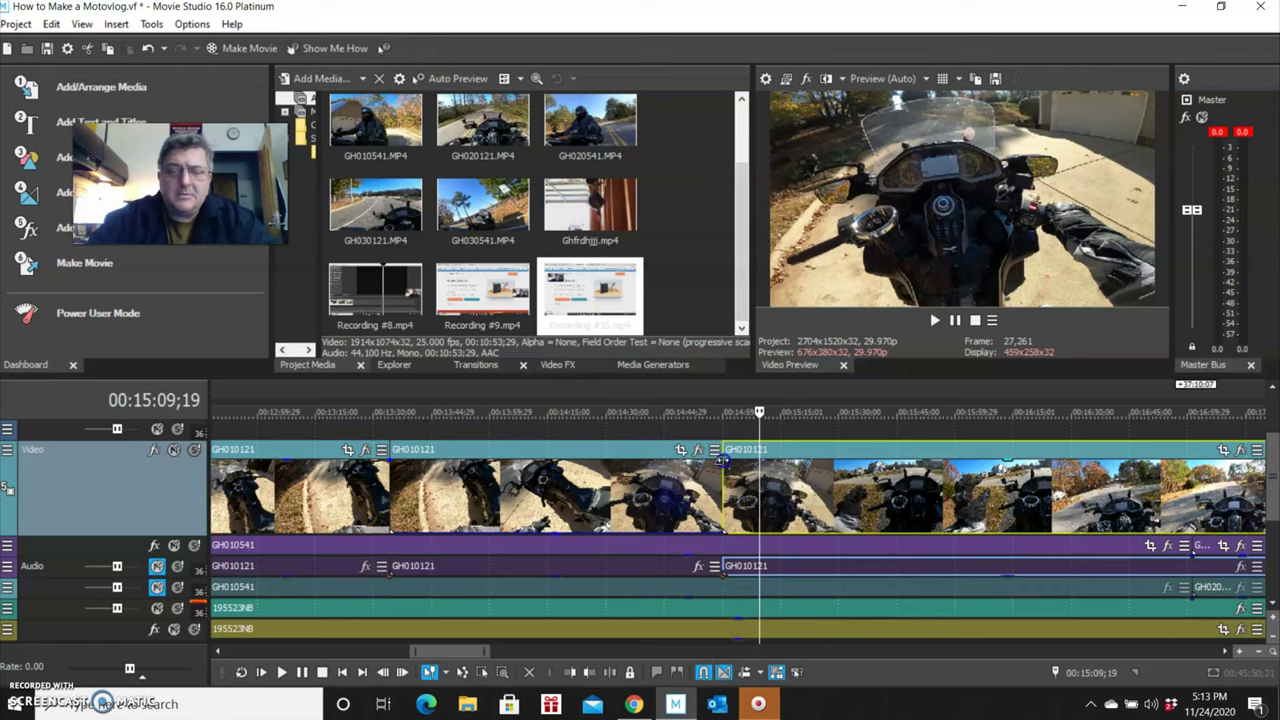
pyautogui.moveTo(720, 459); pyautogui.dragTo(736, 466)
# Play the faded transition into the third GH010121 segment, starting from 00:14:54;26
pyautogui.click(759, 411)
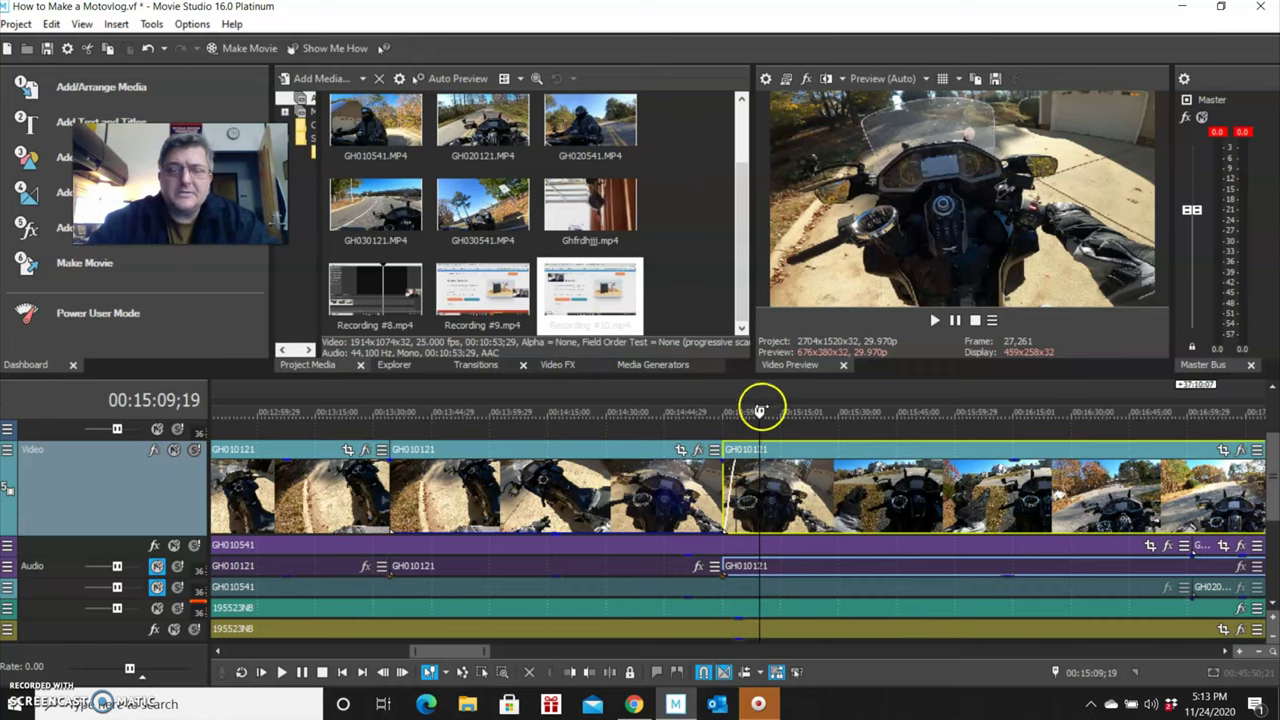
pyautogui.moveTo(759, 411); pyautogui.dragTo(702, 411)
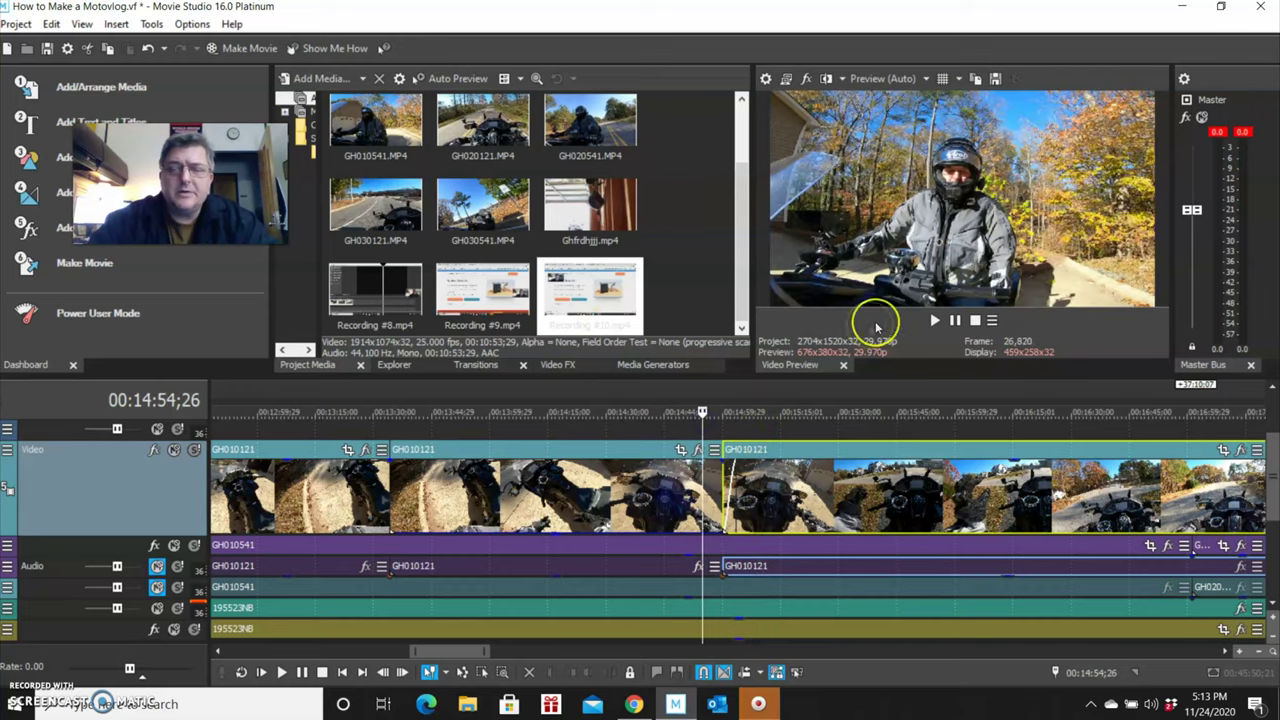
pyautogui.click(955, 320)
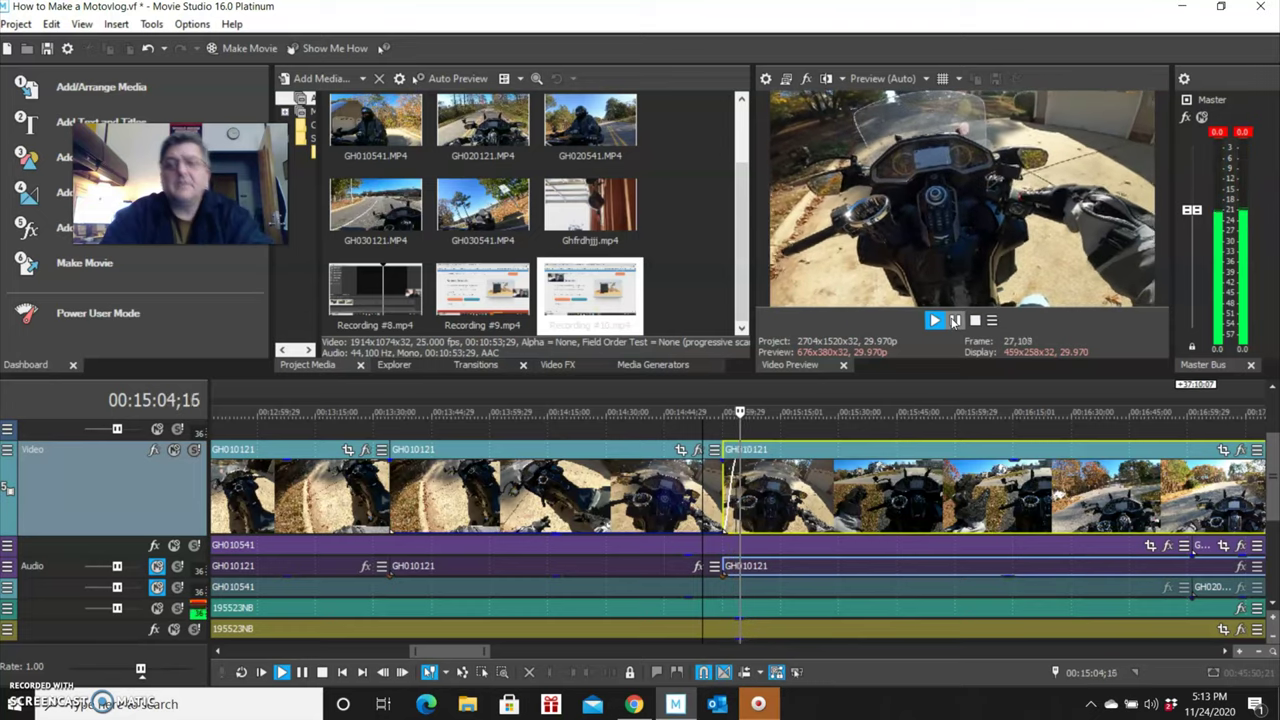
pyautogui.click(955, 321)
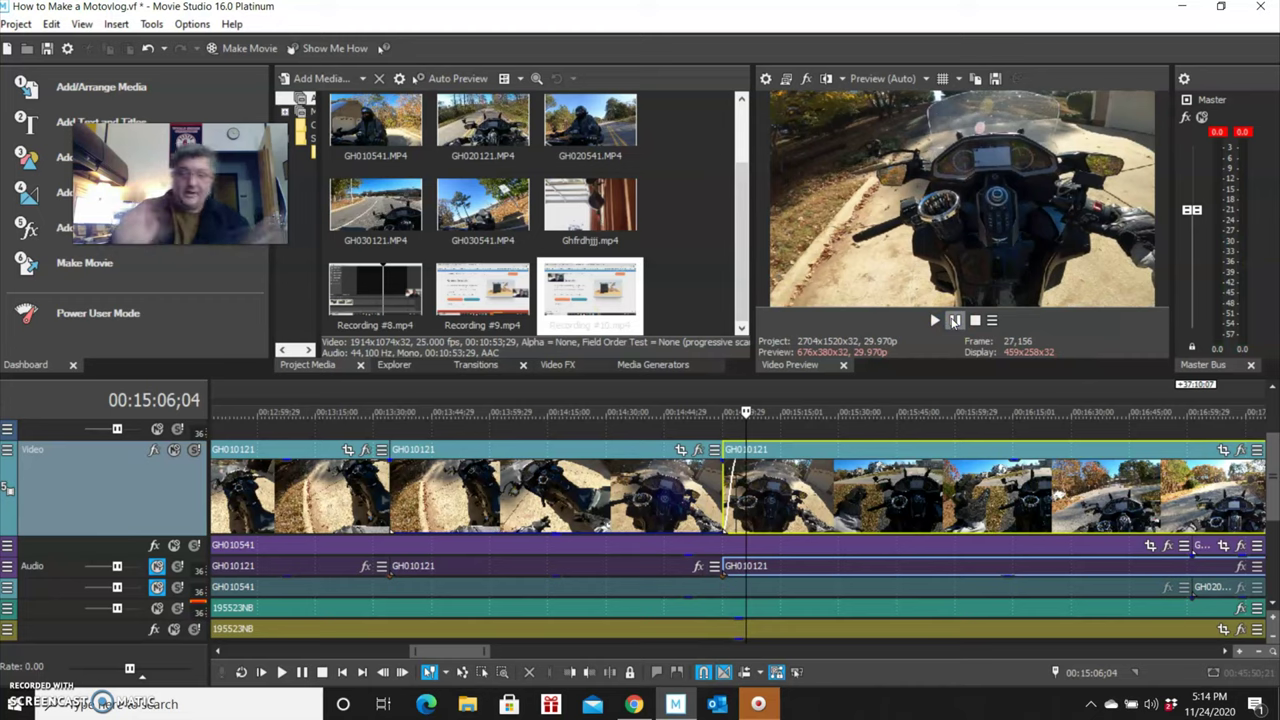